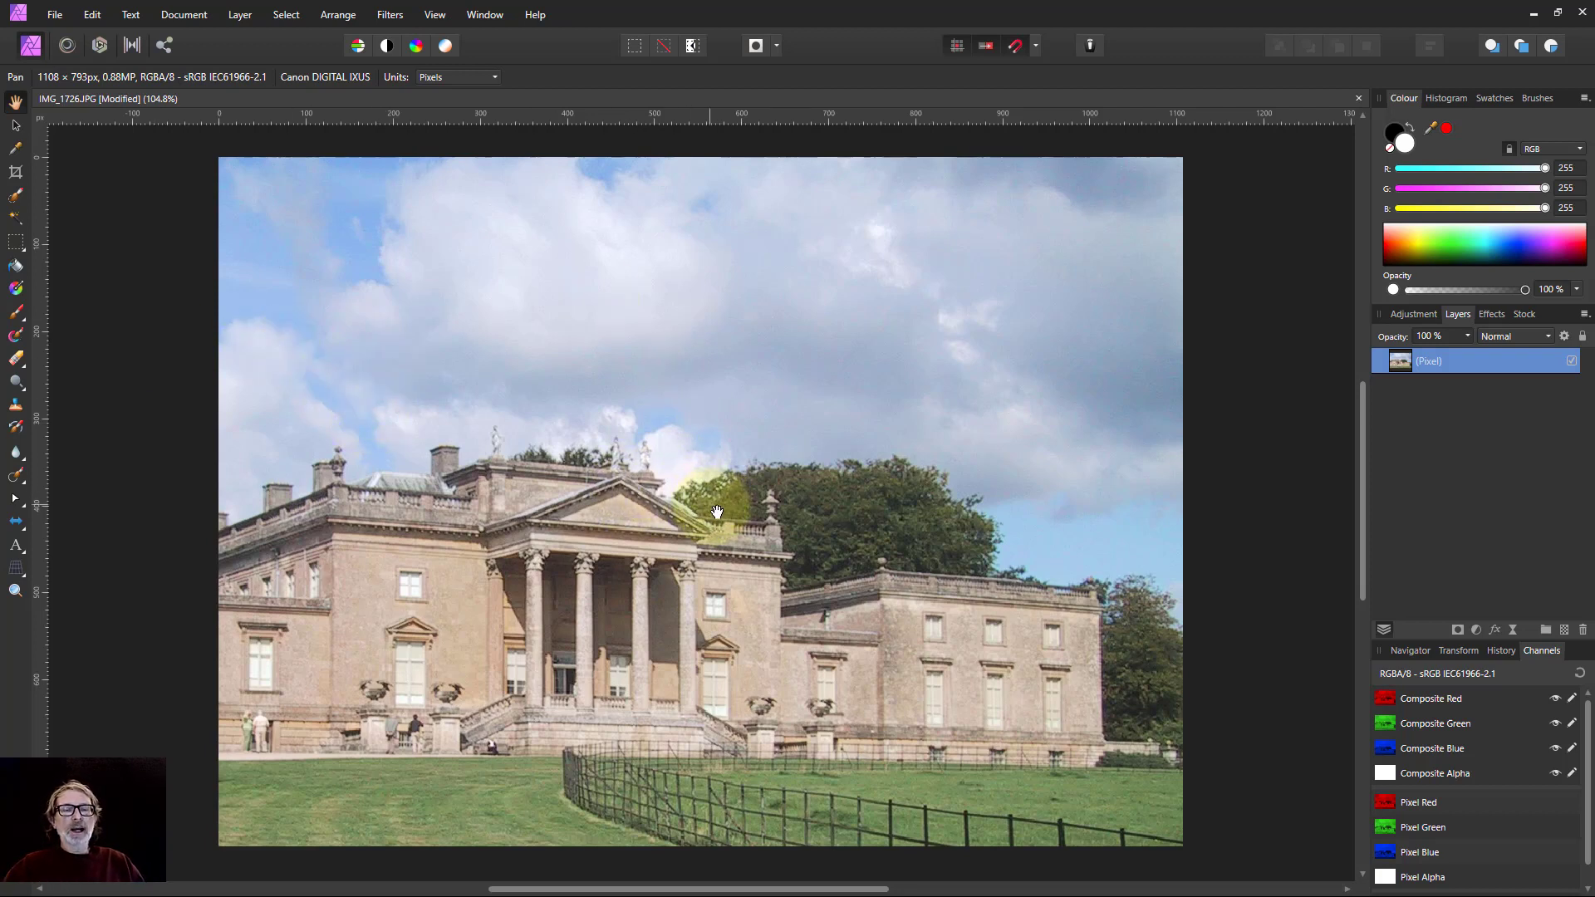
# Zoom to about 500% on the sky and statues above the pediment to inspect the noise
pyautogui.scroll(2, 631, 453)
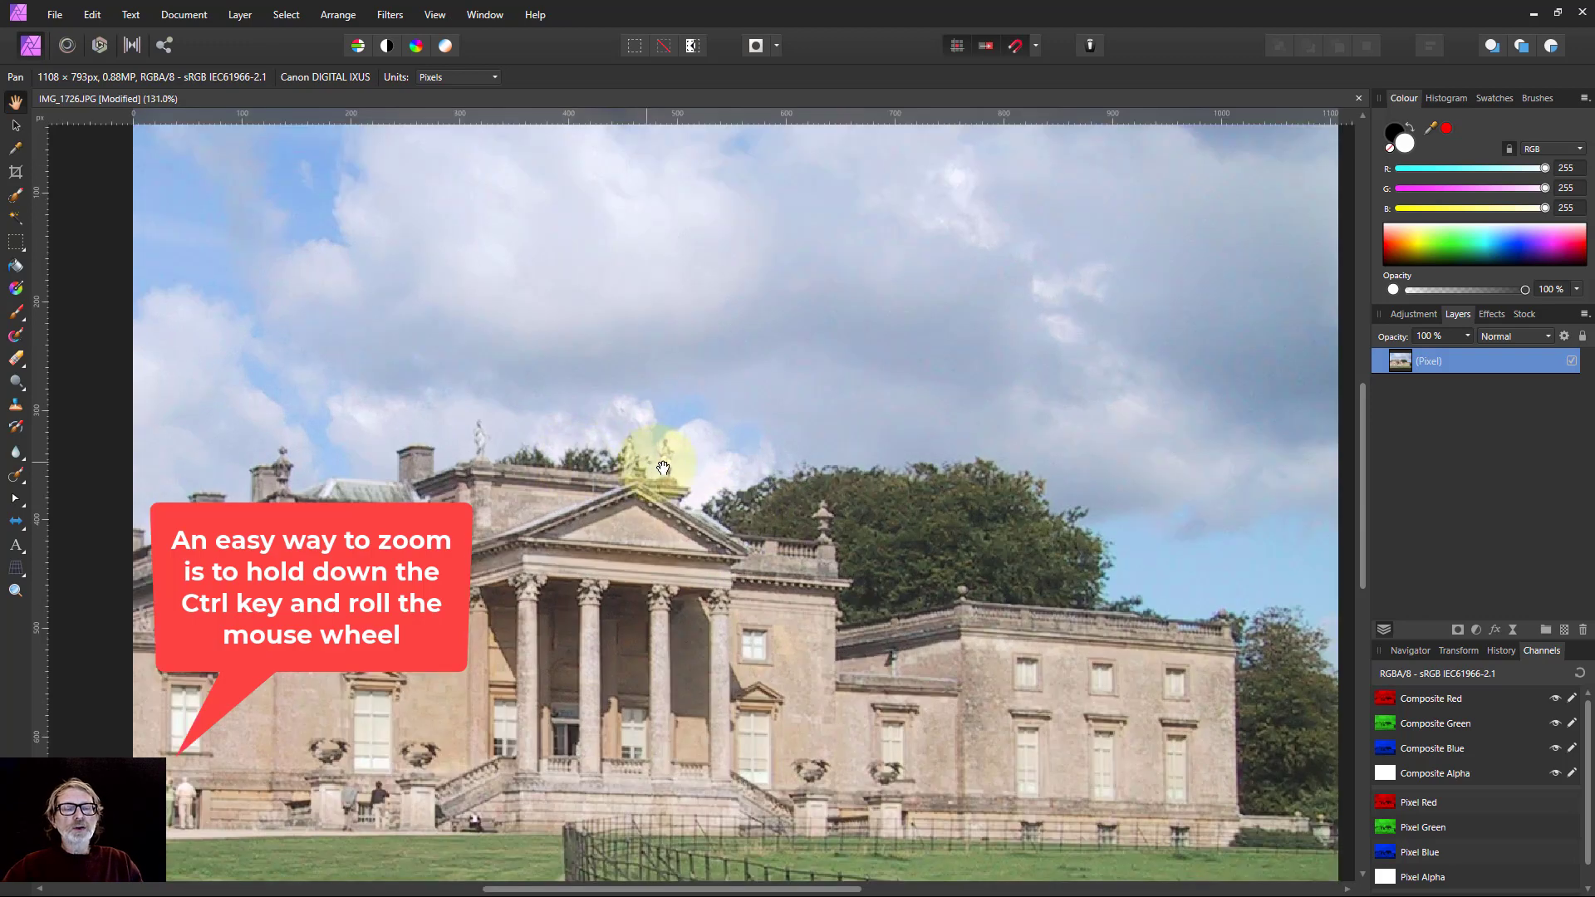
pyautogui.scroll(3, 692, 494)
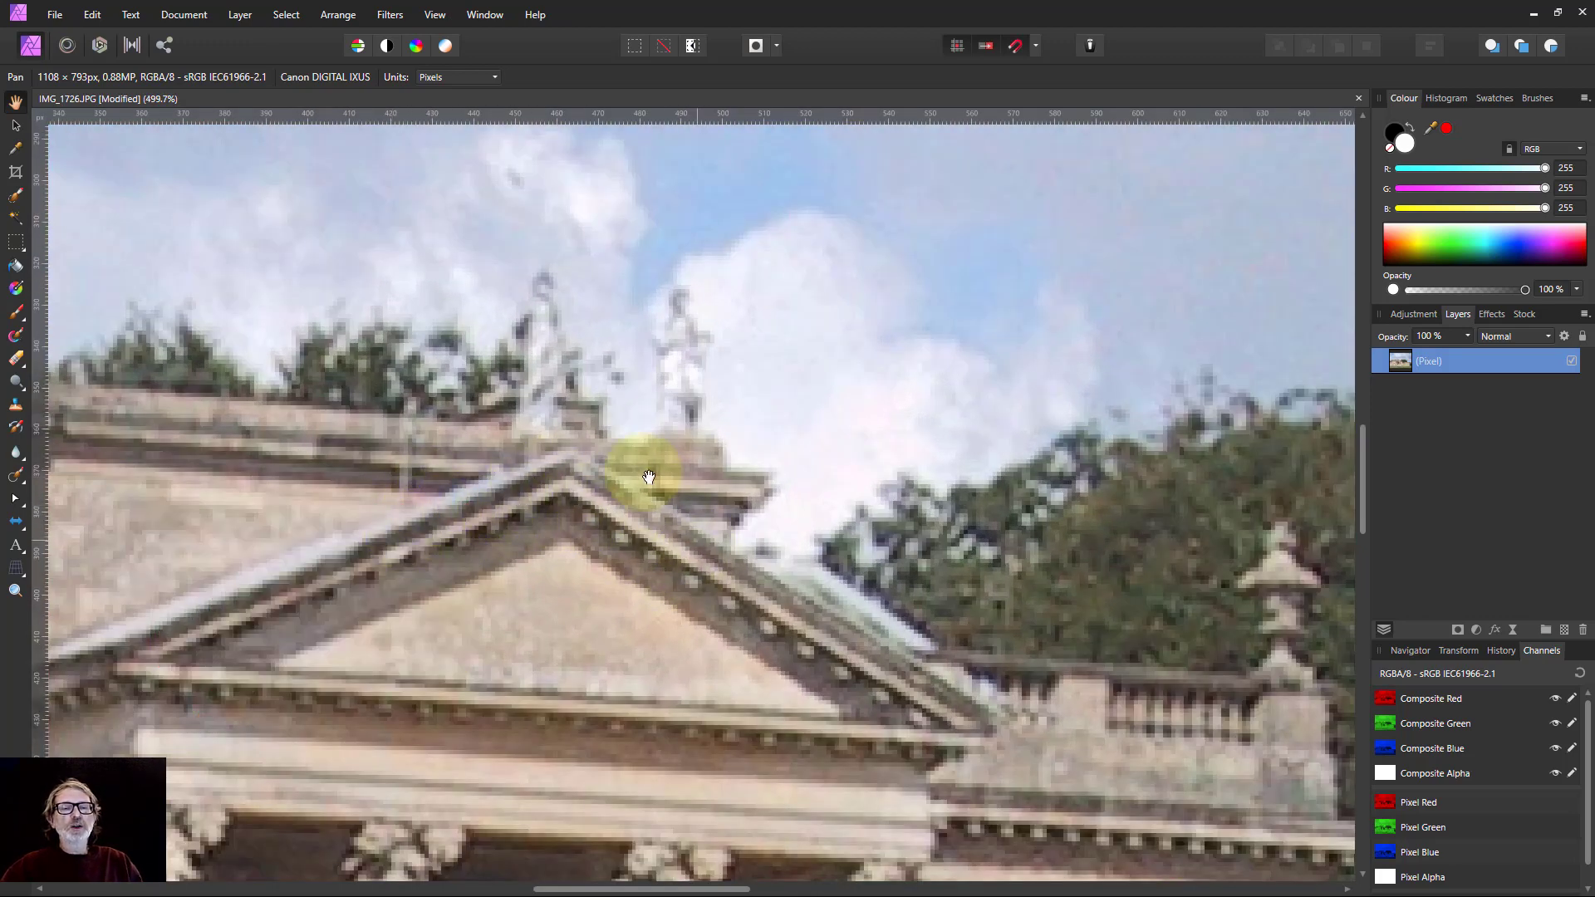
pyautogui.scroll(2, 545, 396)
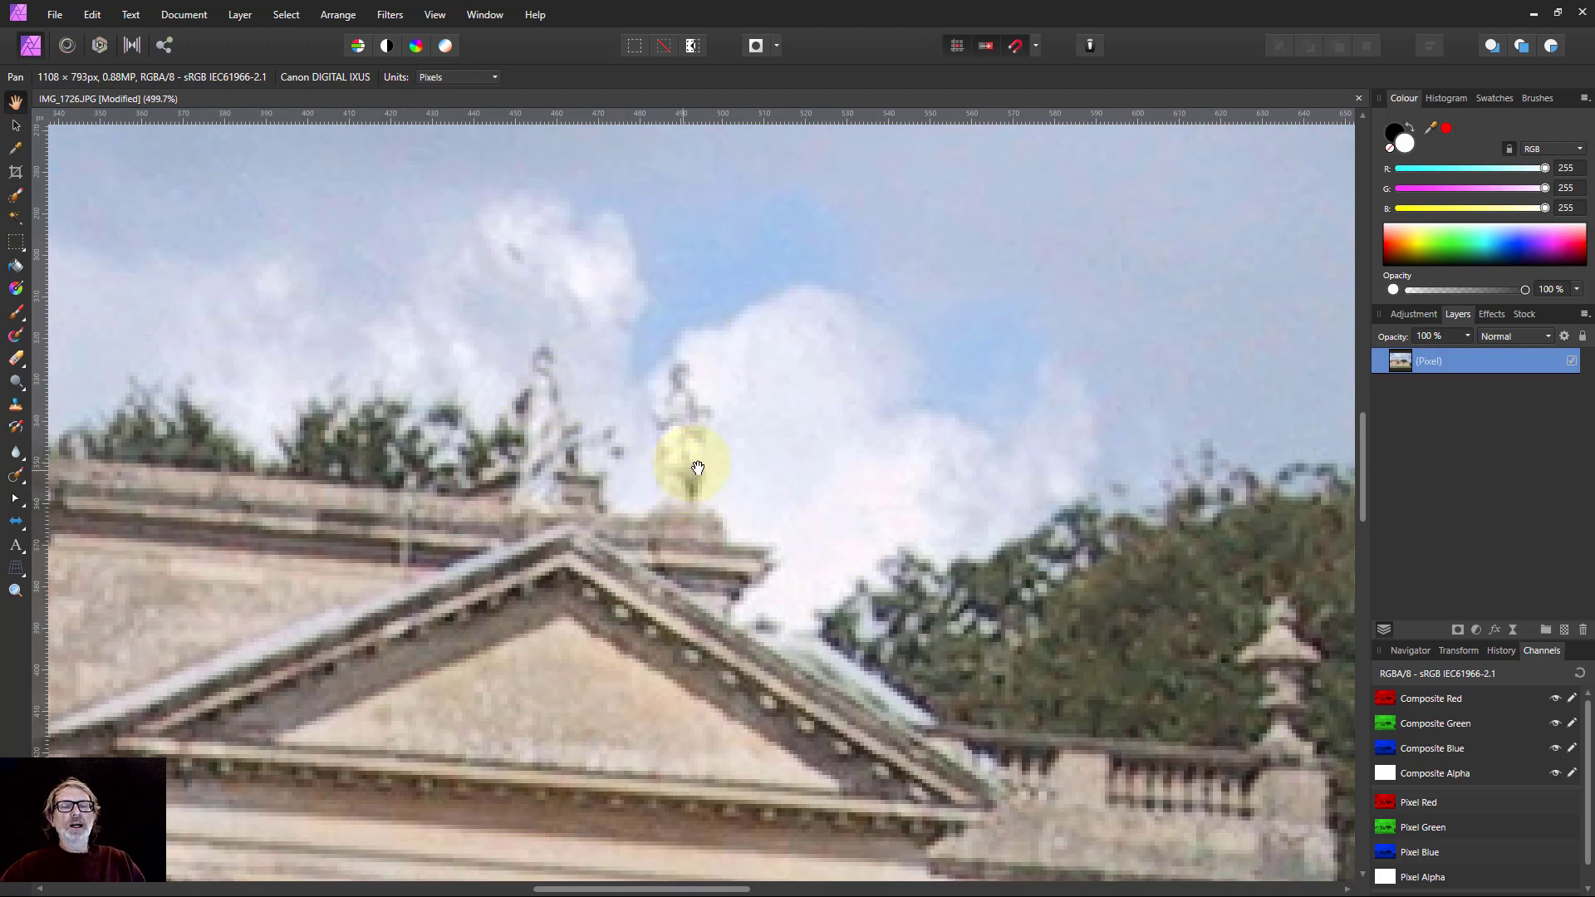
pyautogui.scroll(2, 696, 463)
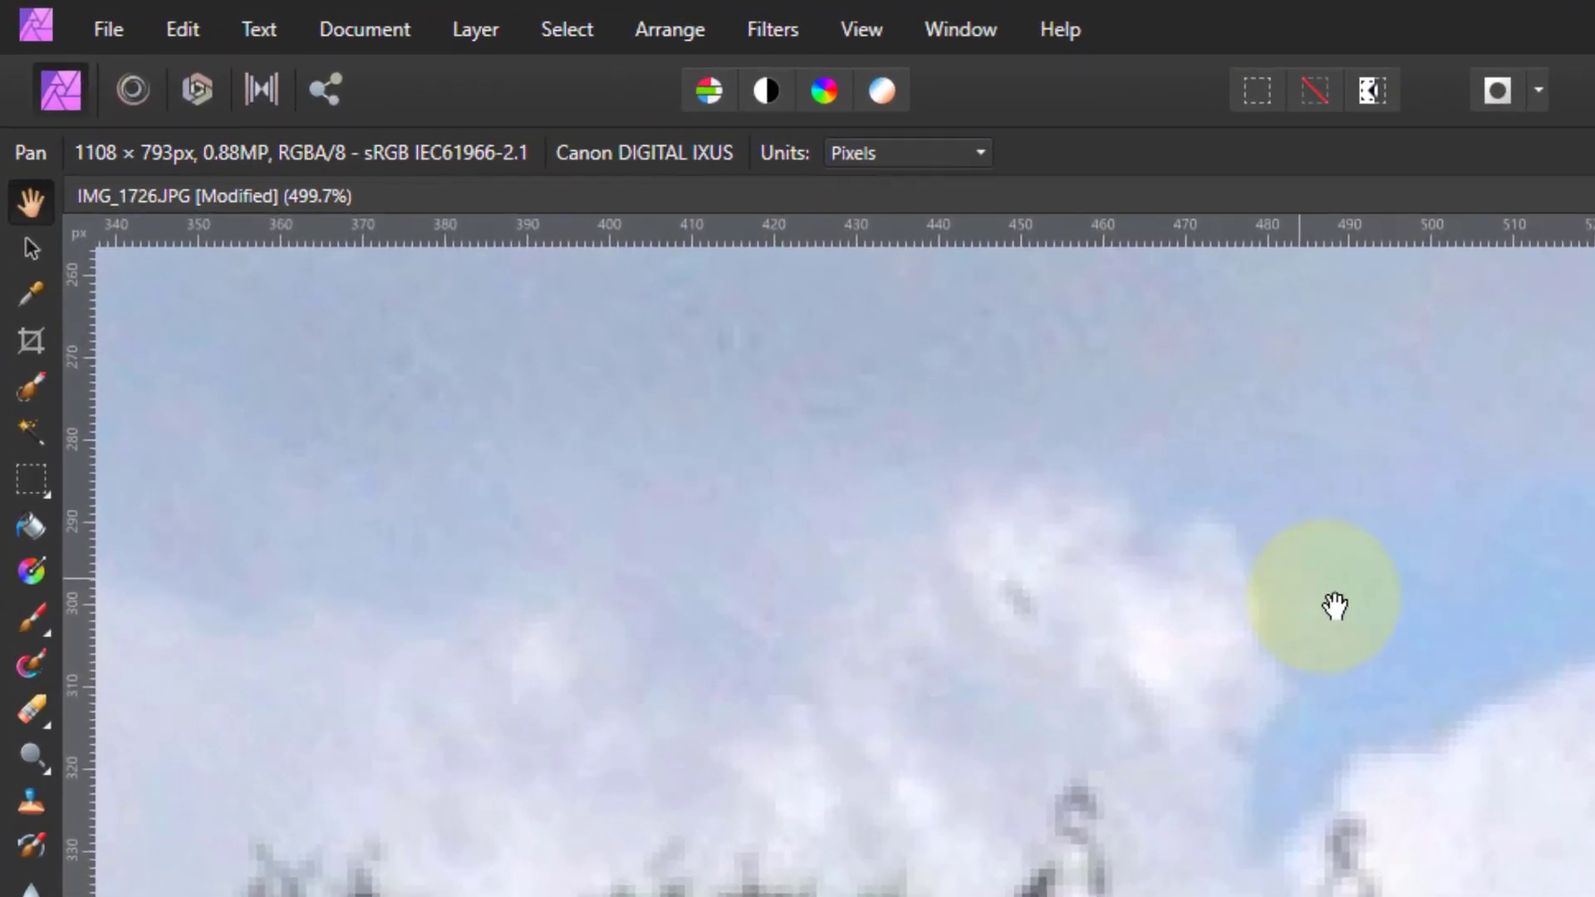
# Look through the Filters > Sharpen options without applying any
pyautogui.click(777, 34)
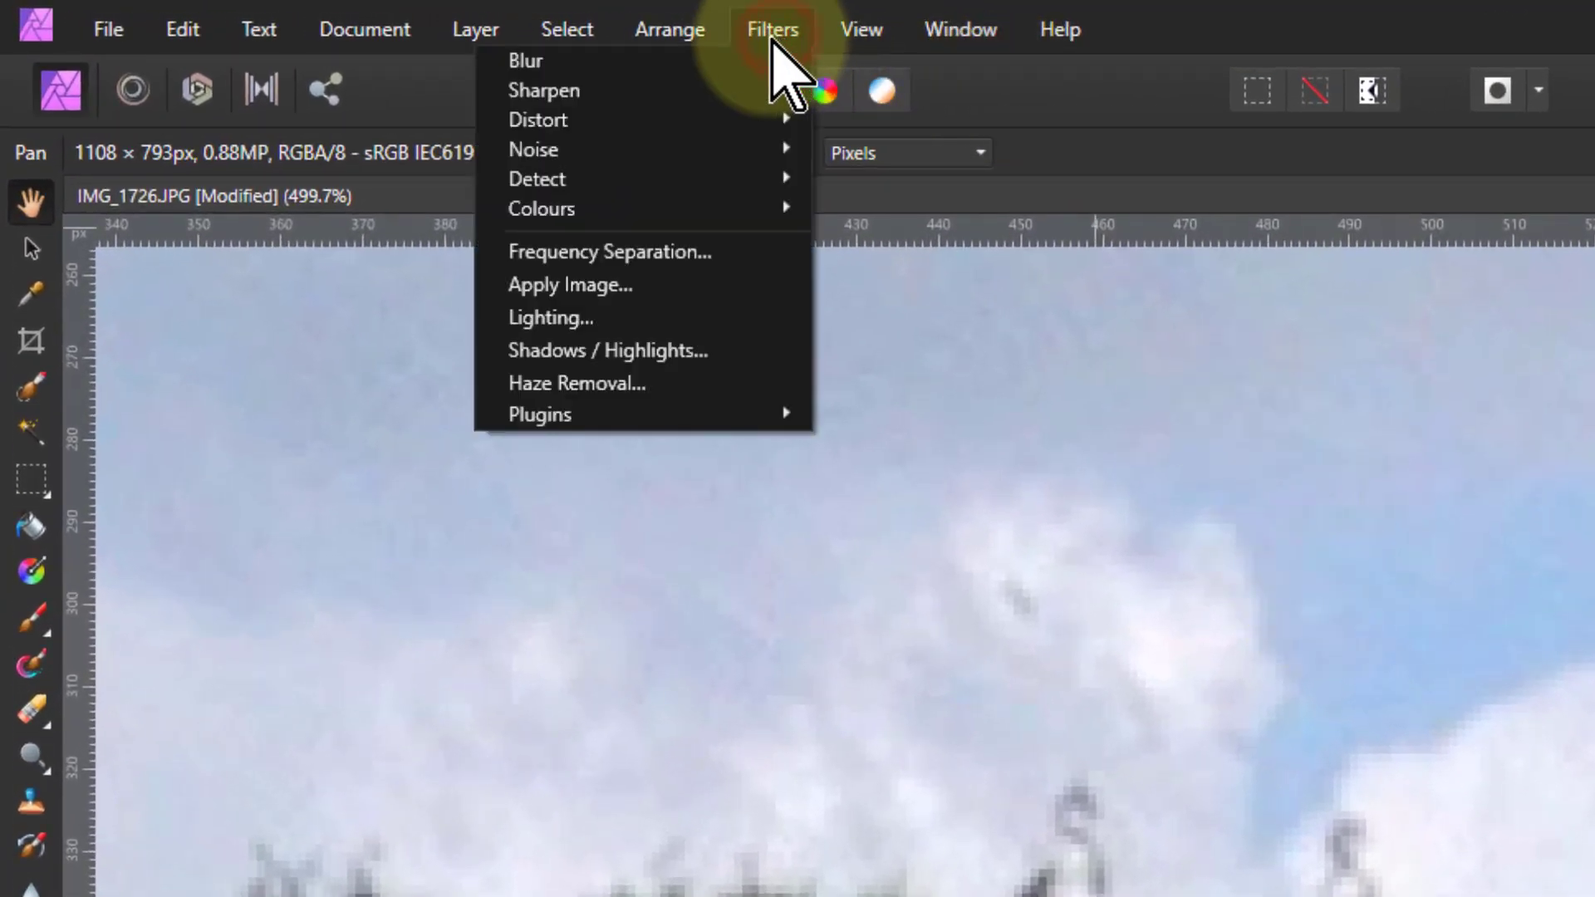
pyautogui.moveTo(506, 93)
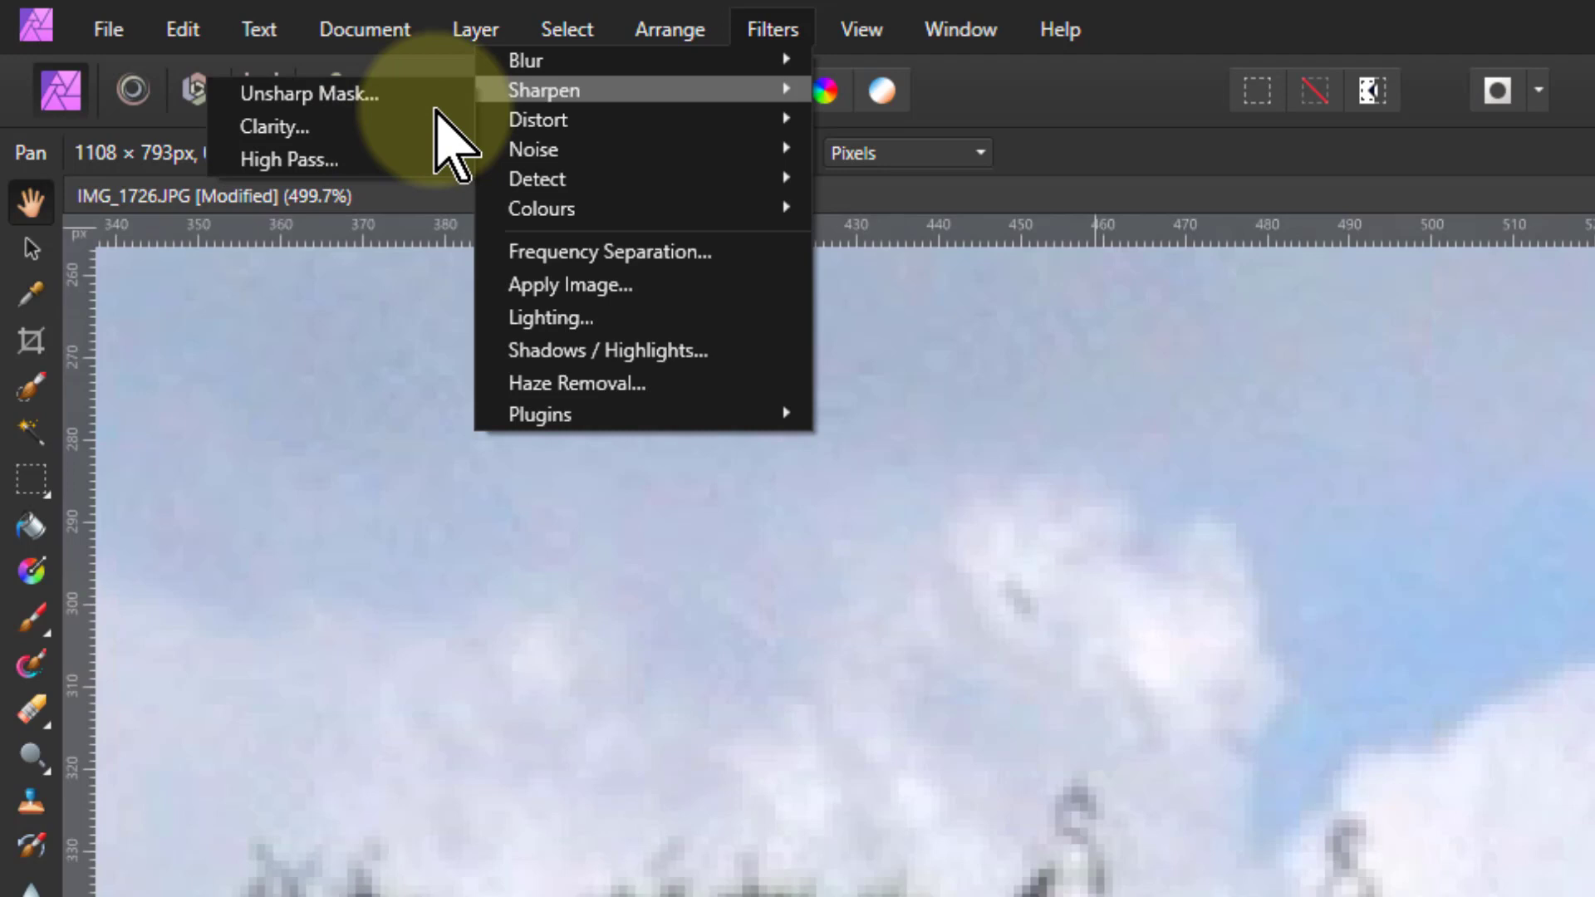
pyautogui.click(1184, 32)
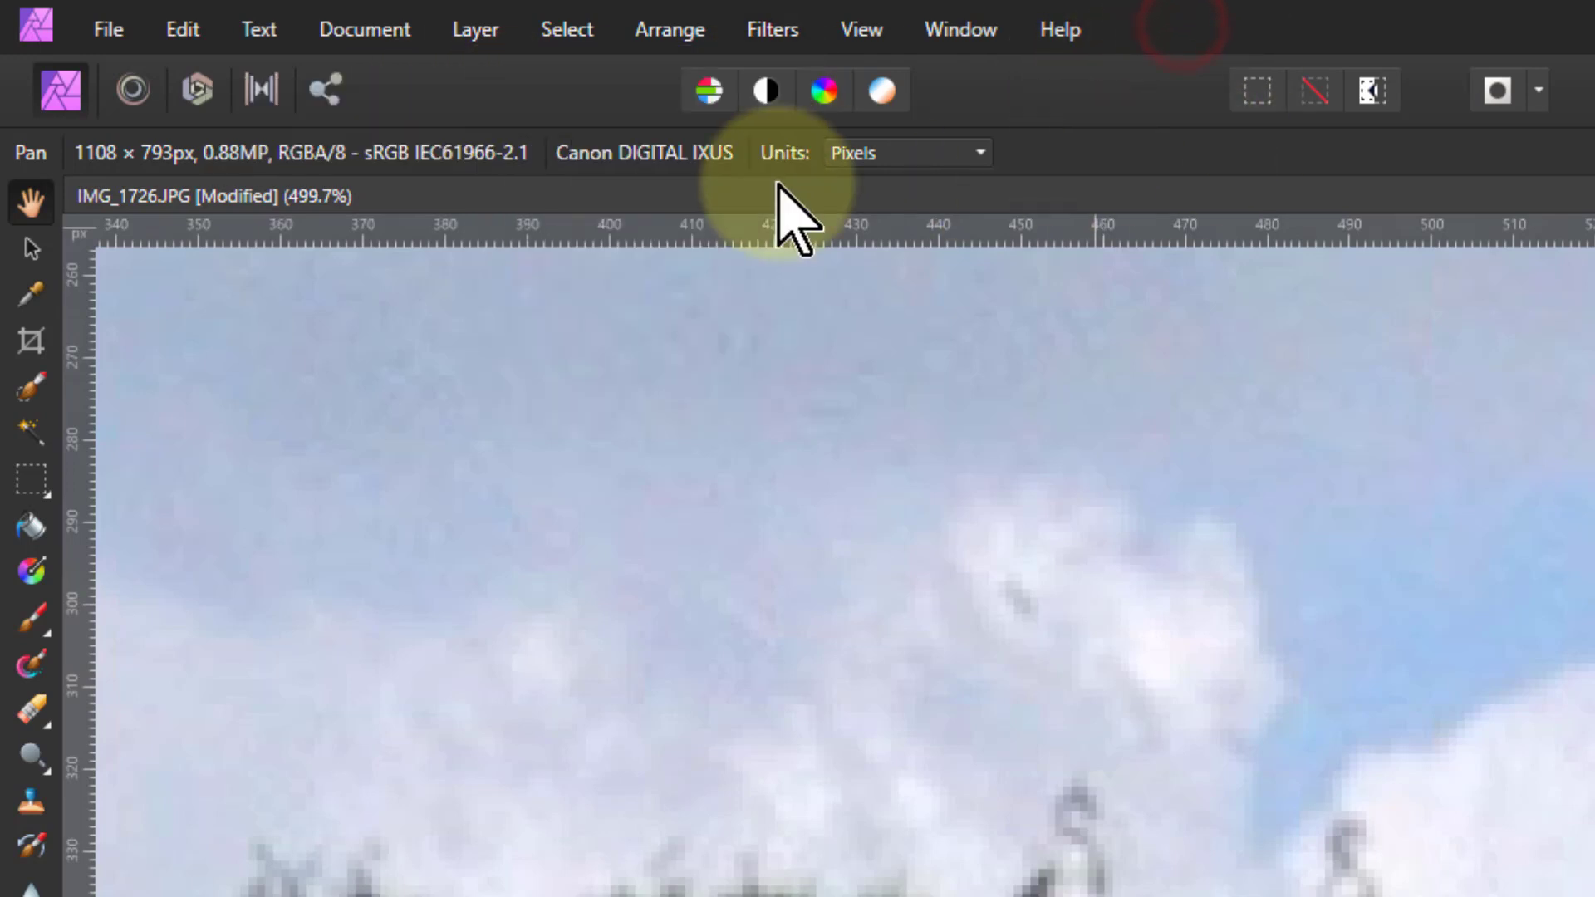
# Show the live sharpen filters under Layer > New Live Filter Layer > Sharpen
pyautogui.click(477, 32)
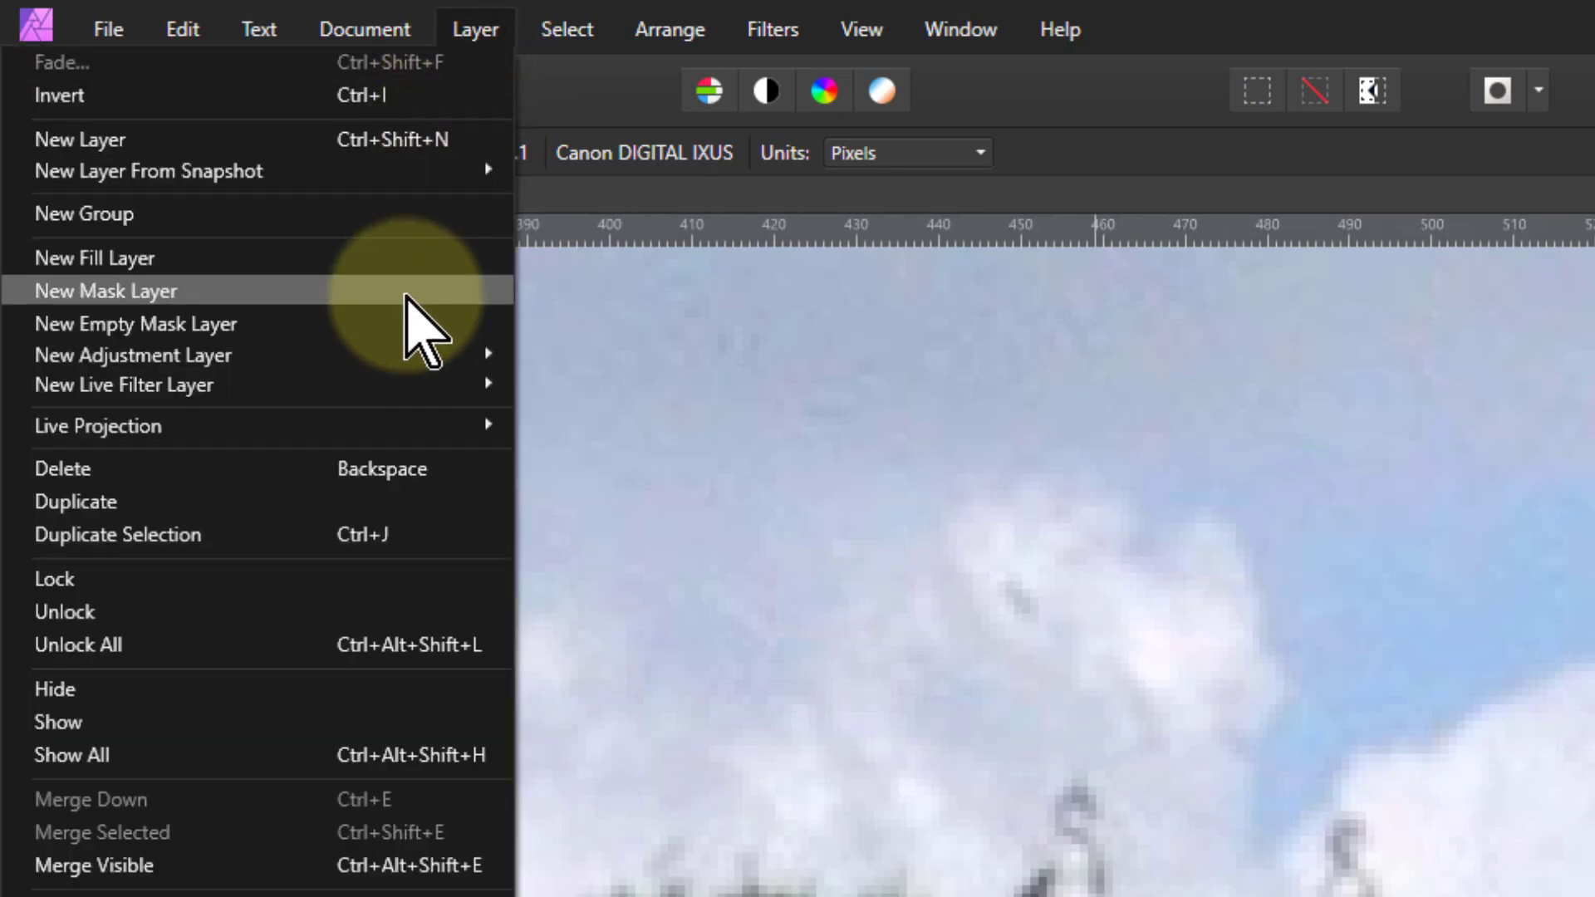
pyautogui.moveTo(362, 384)
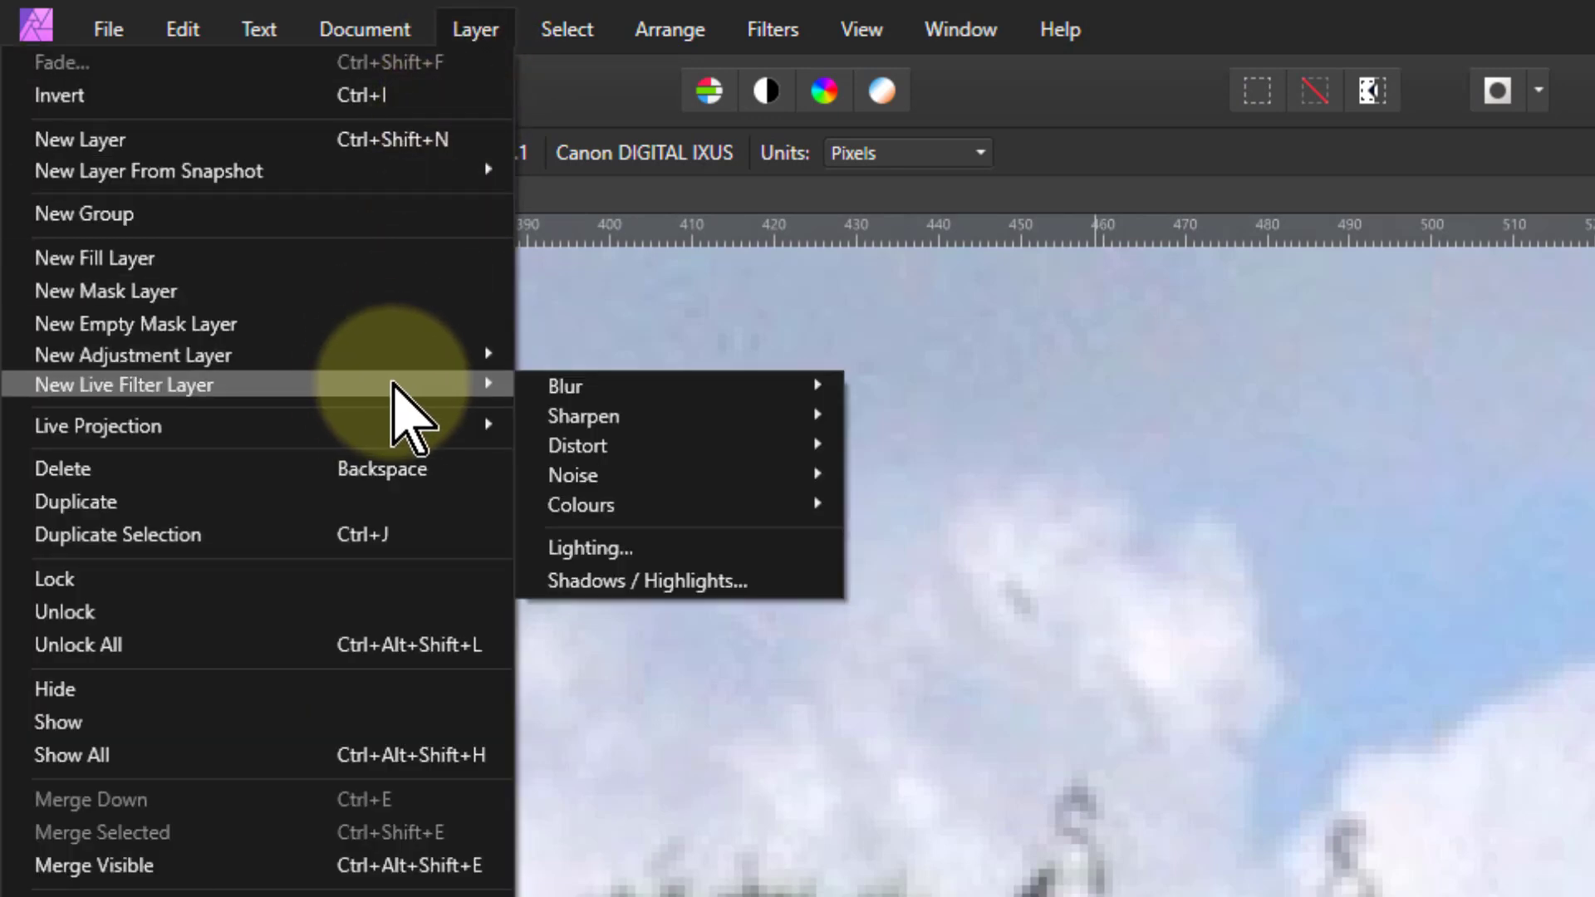
pyautogui.moveTo(629, 396)
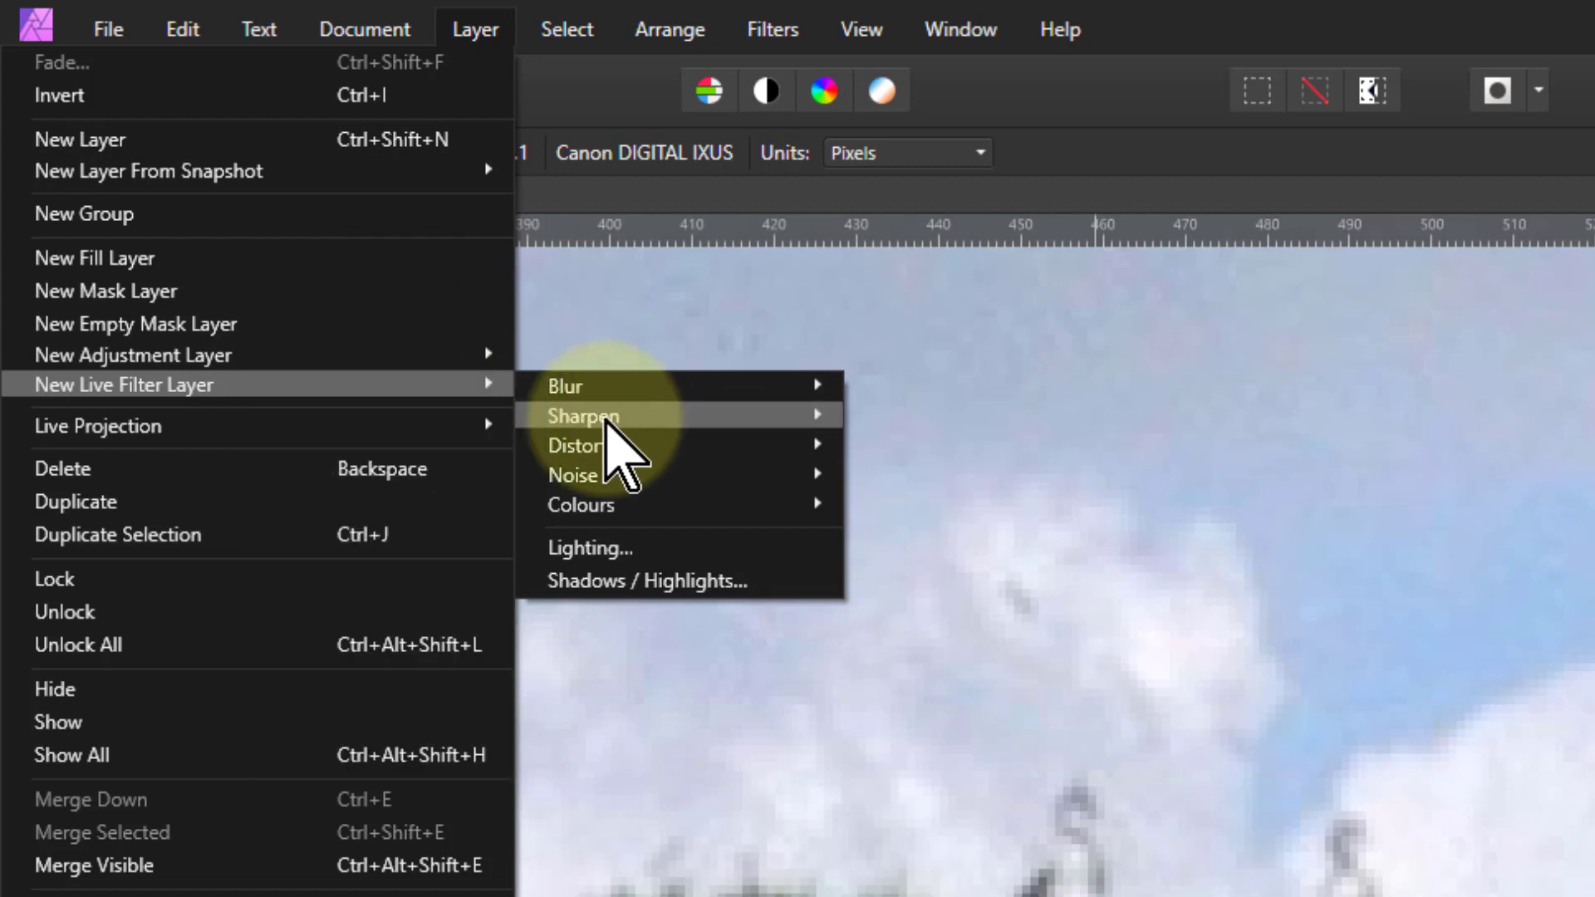
# Add a Live Unsharp Mask filter layer and review the Assistant's filter layer setting
pyautogui.moveTo(608, 422)
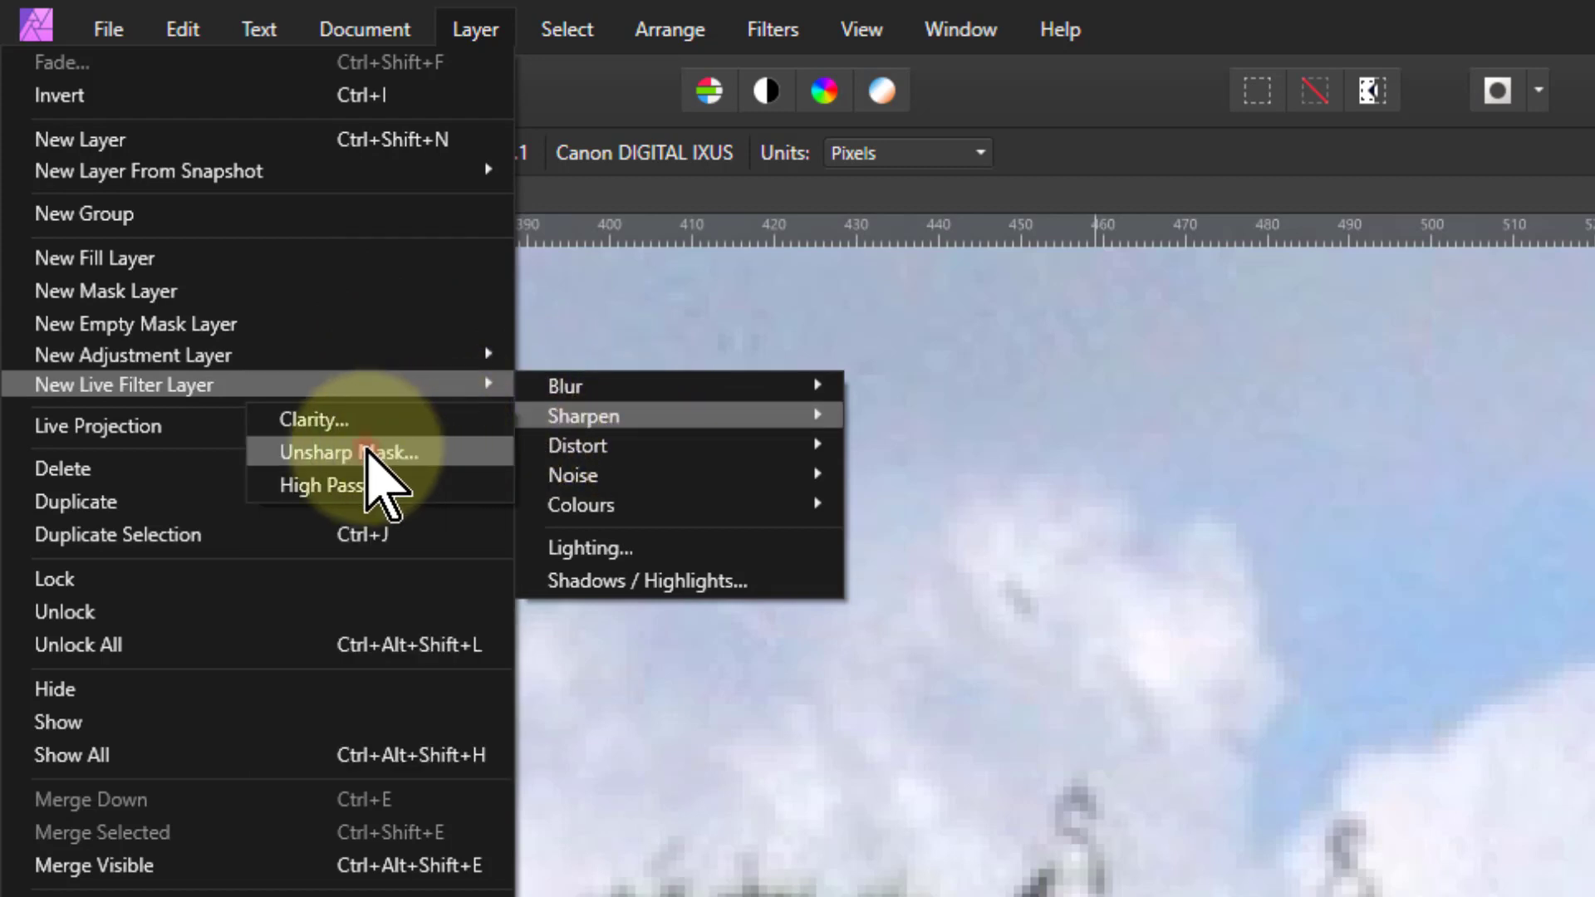
pyautogui.click(366, 451)
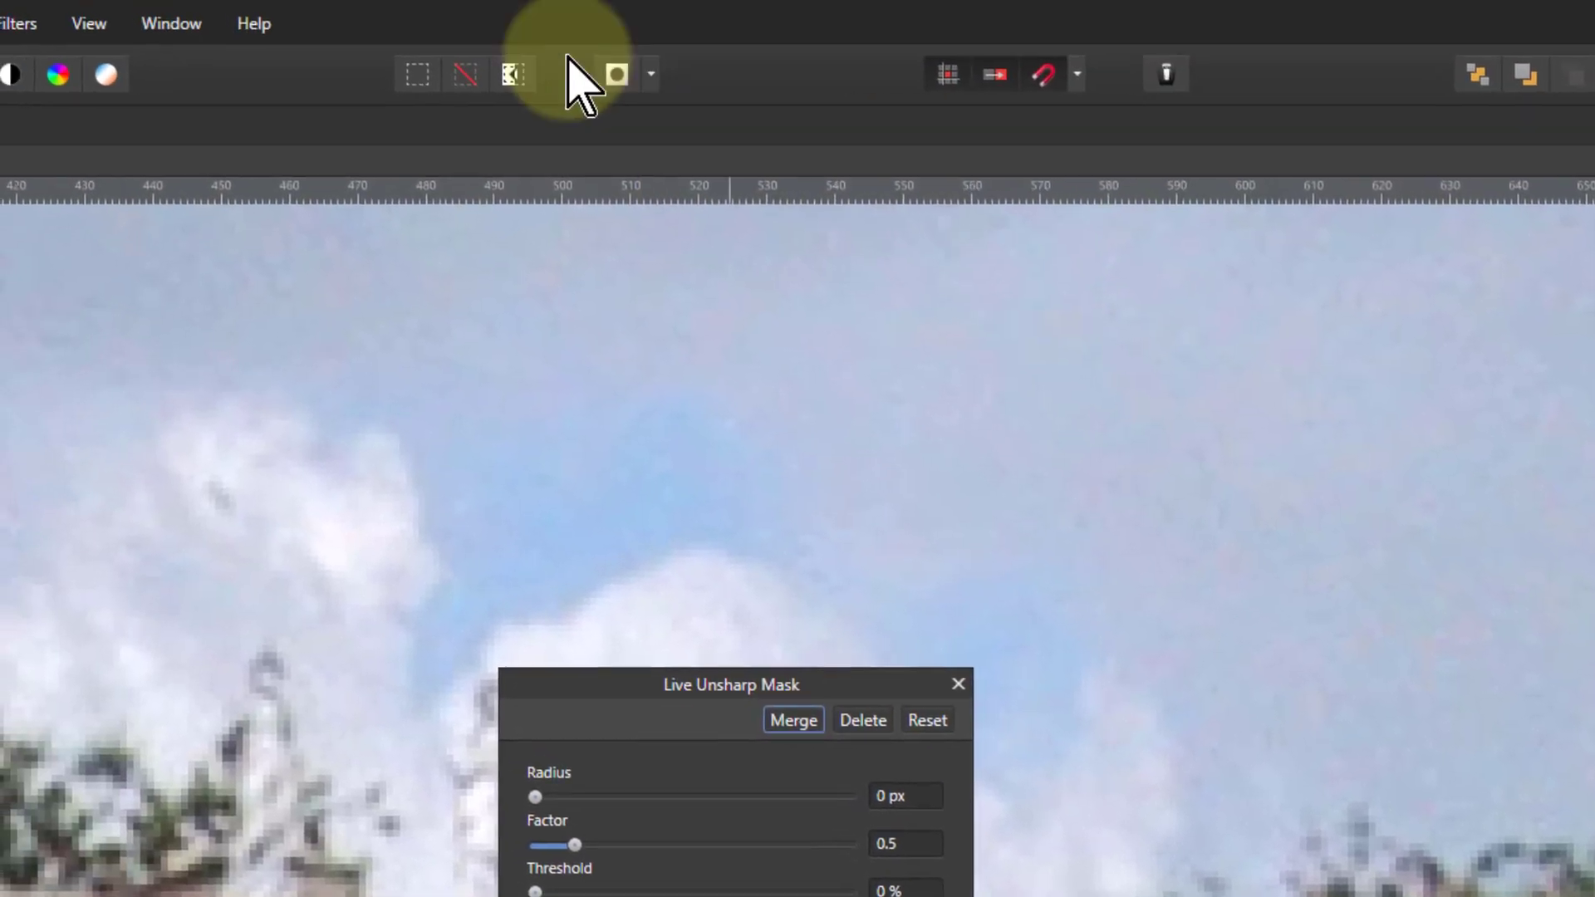
pyautogui.click(1169, 77)
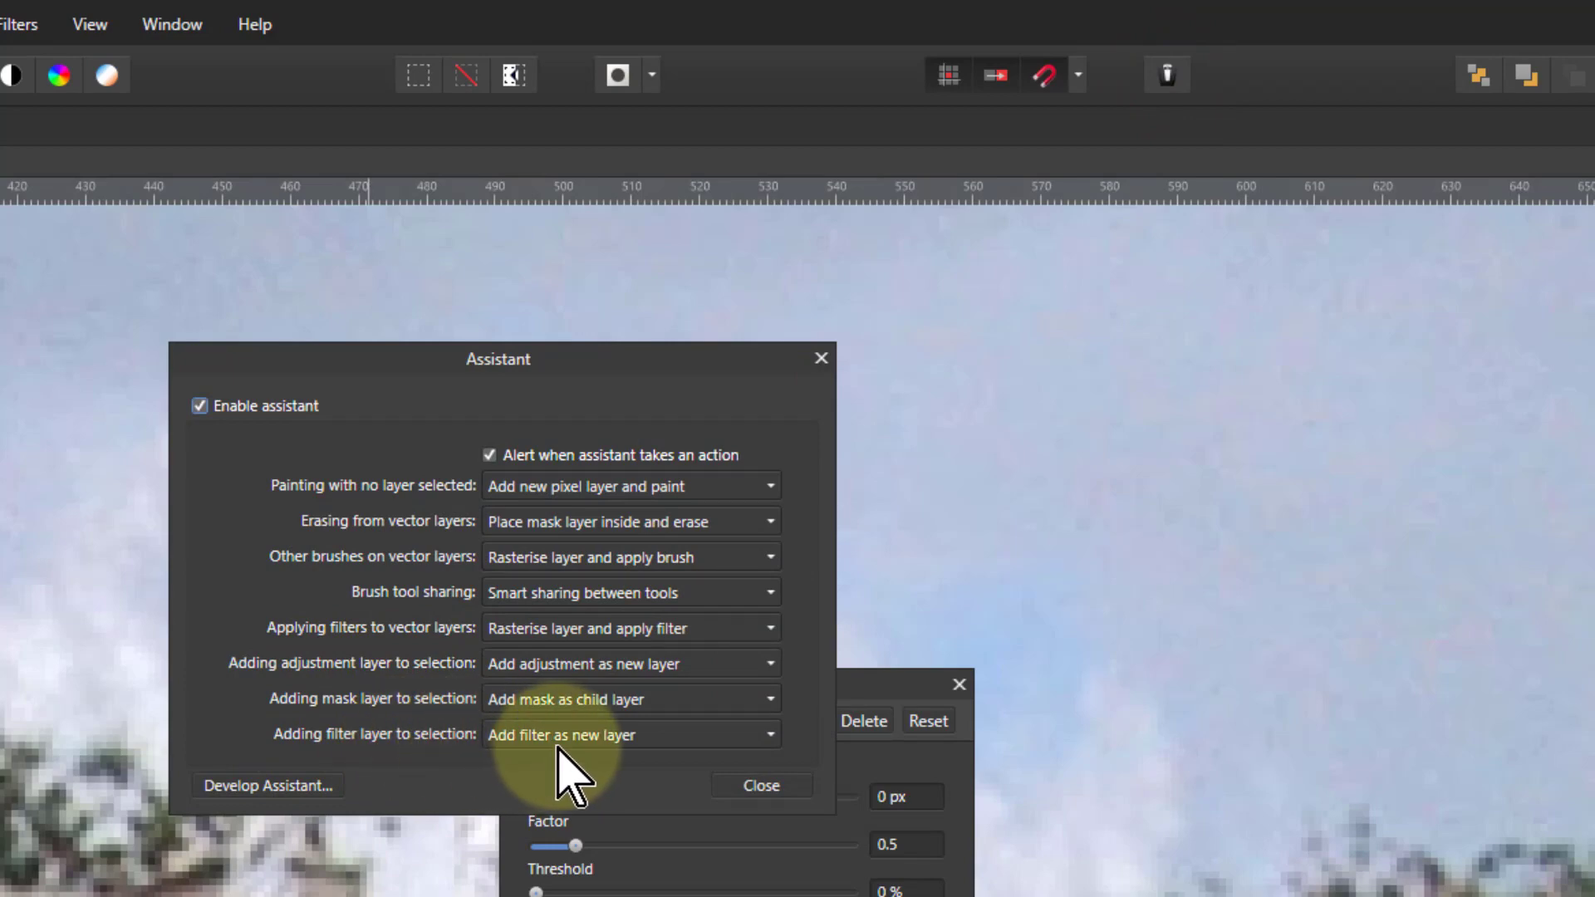
pyautogui.click(821, 358)
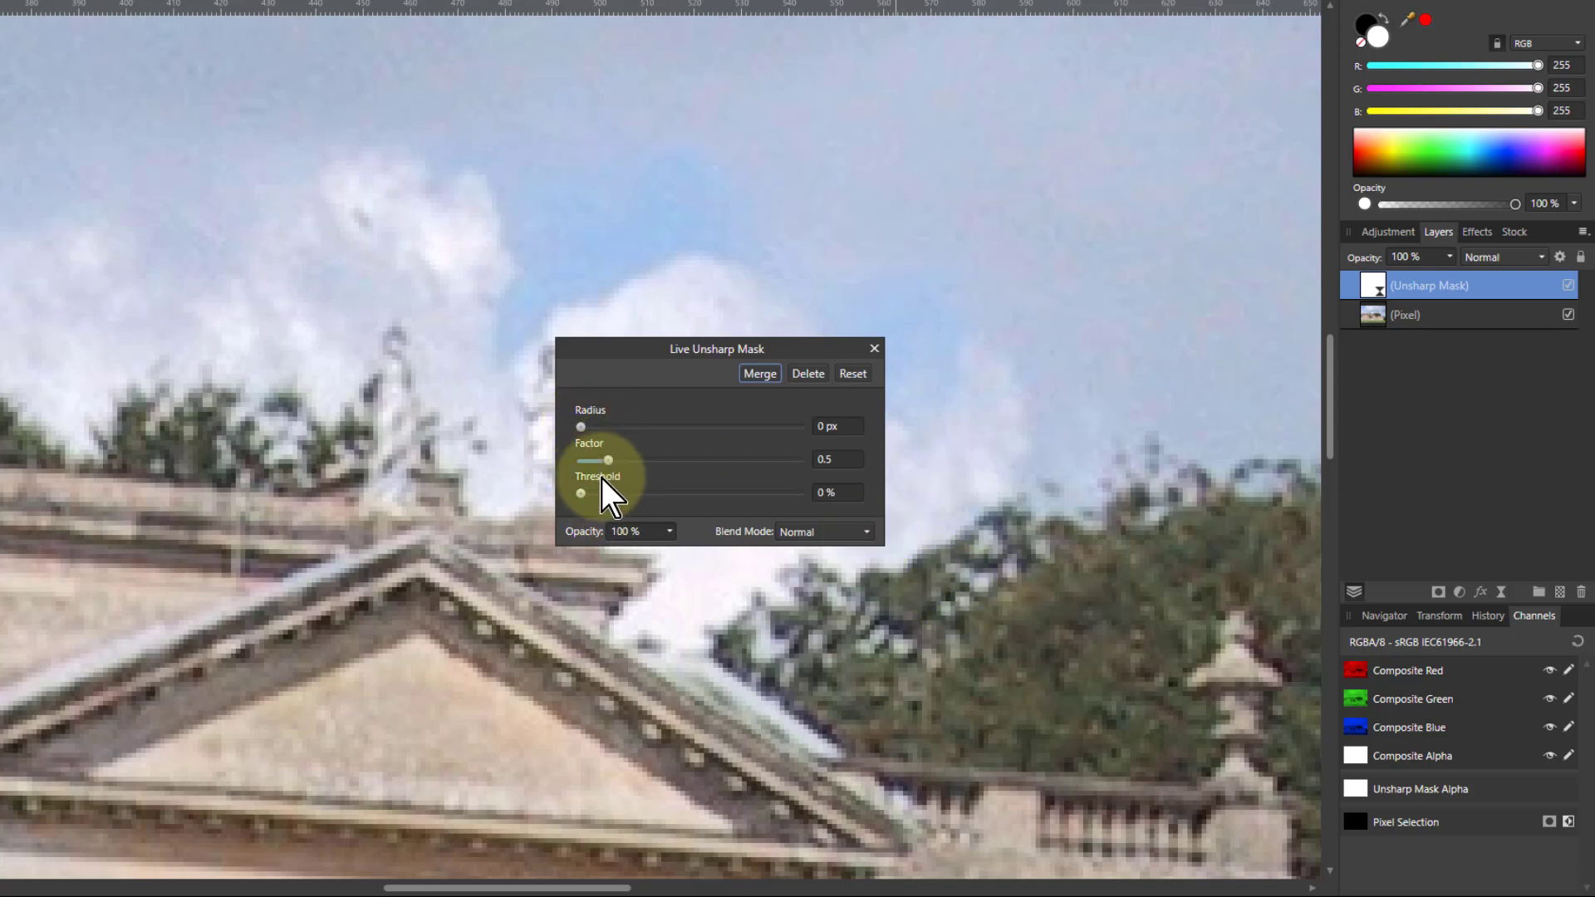
# Drag the Unsharp Mask Radius to 1 px and the Factor to 1.13
pyautogui.moveTo(582, 431); pyautogui.dragTo(602, 432)
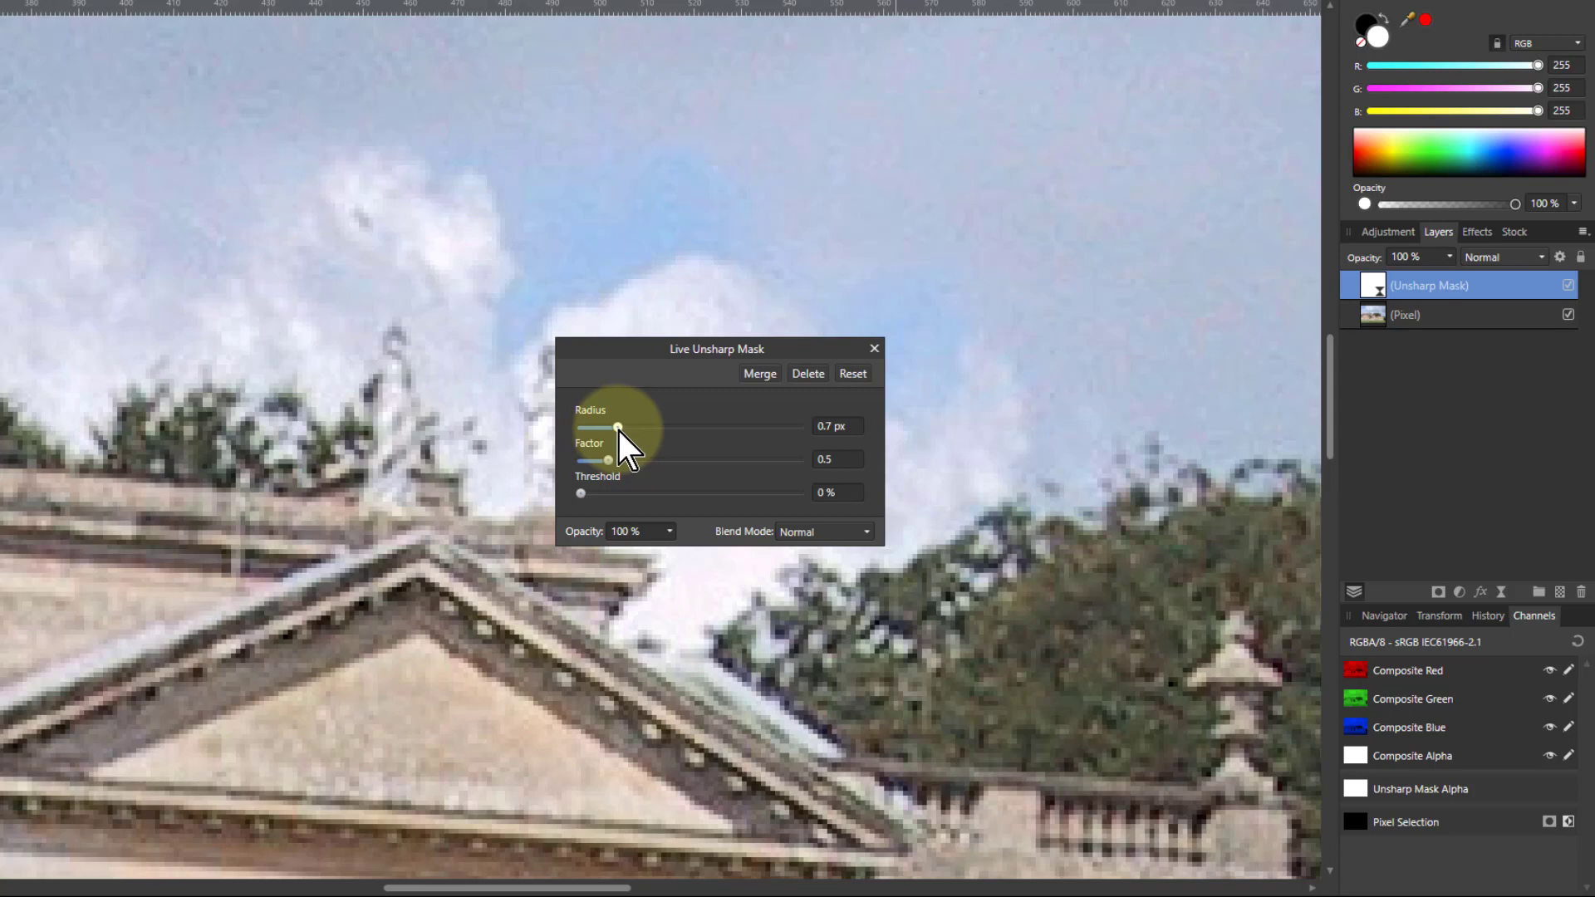
pyautogui.moveTo(625, 432); pyautogui.dragTo(630, 432)
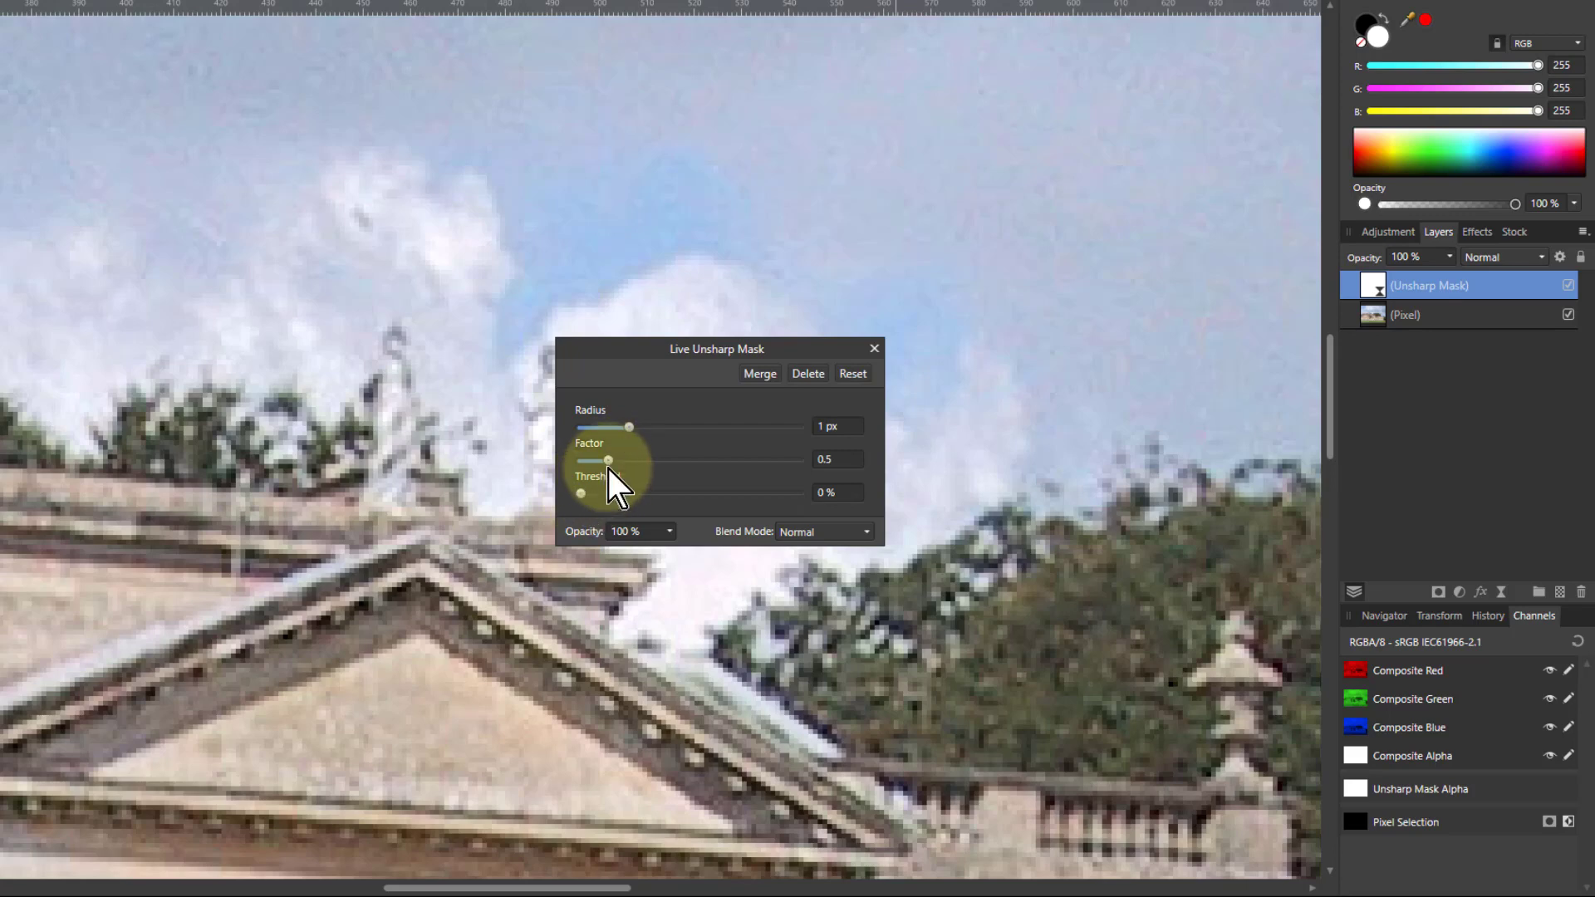
pyautogui.moveTo(609, 464); pyautogui.dragTo(643, 465)
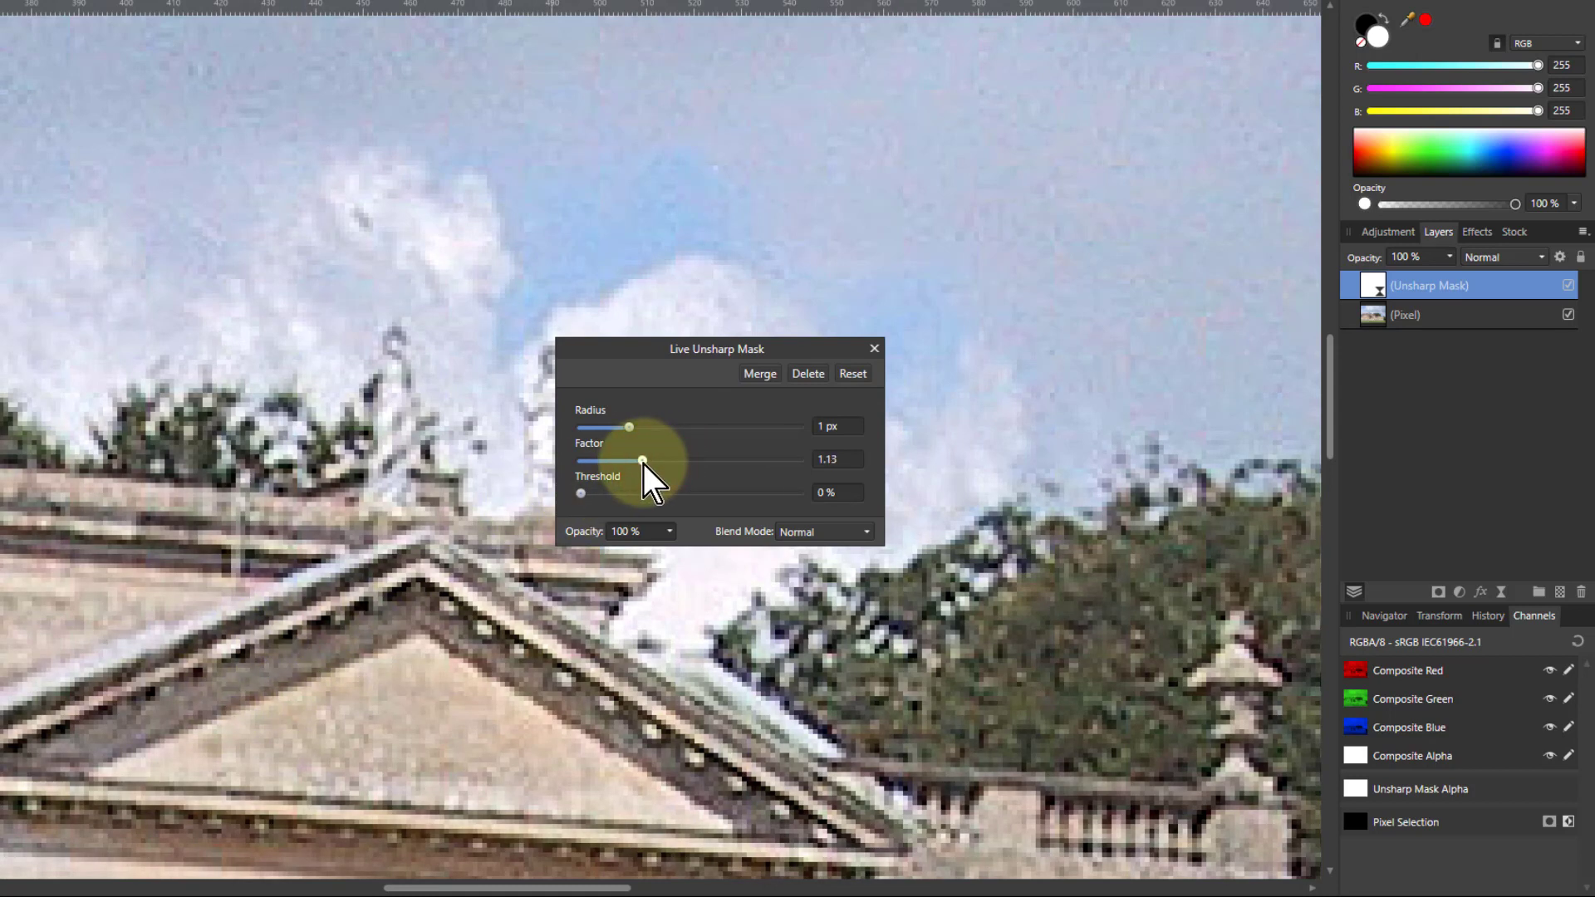
# Fit the photo to the window and fine-tune the Unsharp Mask Factor to 1.791
pyautogui.hotkey('ctrl', '0')
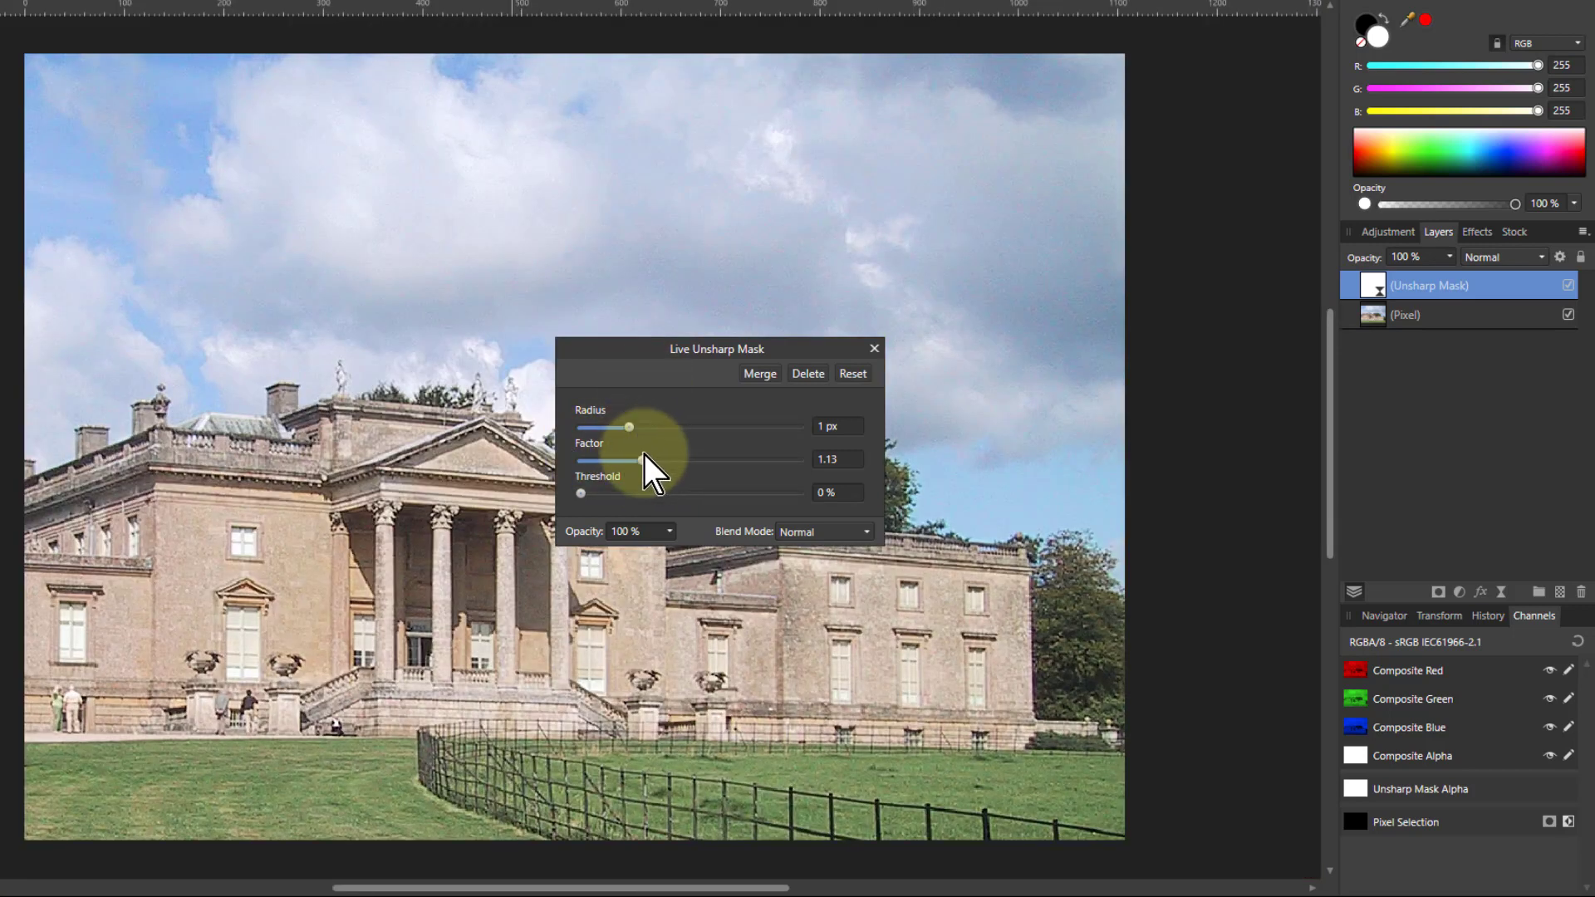
pyautogui.moveTo(645, 466)
pyautogui.mouseDown()
pyautogui.moveTo(615, 462)
pyautogui.moveTo(635, 462)
pyautogui.mouseUp()
pyautogui.scroll(5, 427, 456)
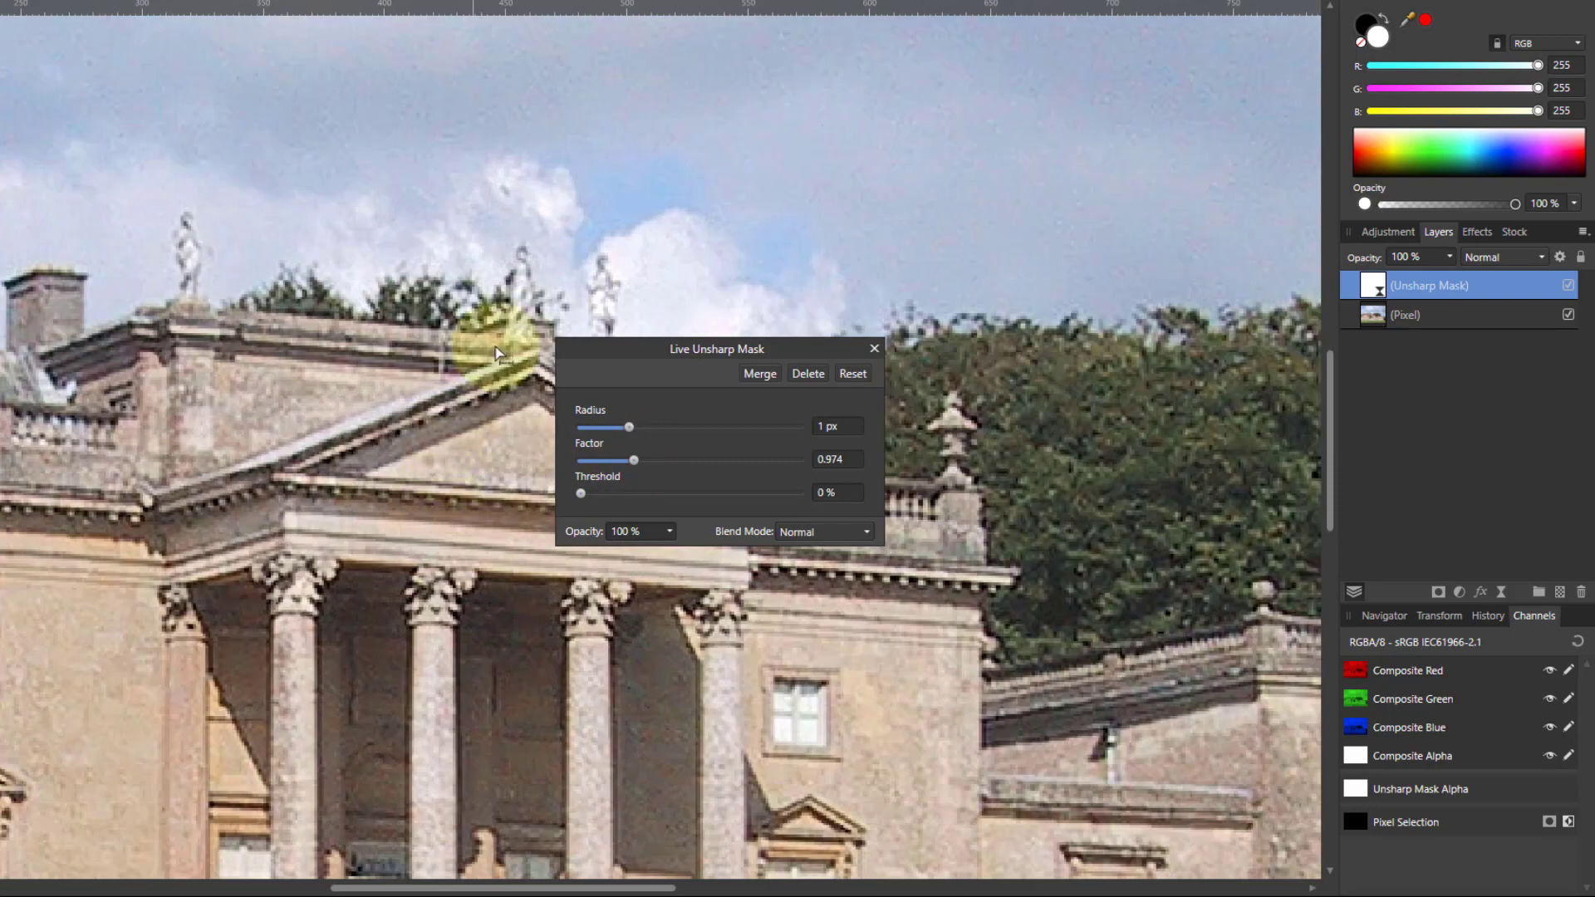
pyautogui.scroll(2, 521, 361)
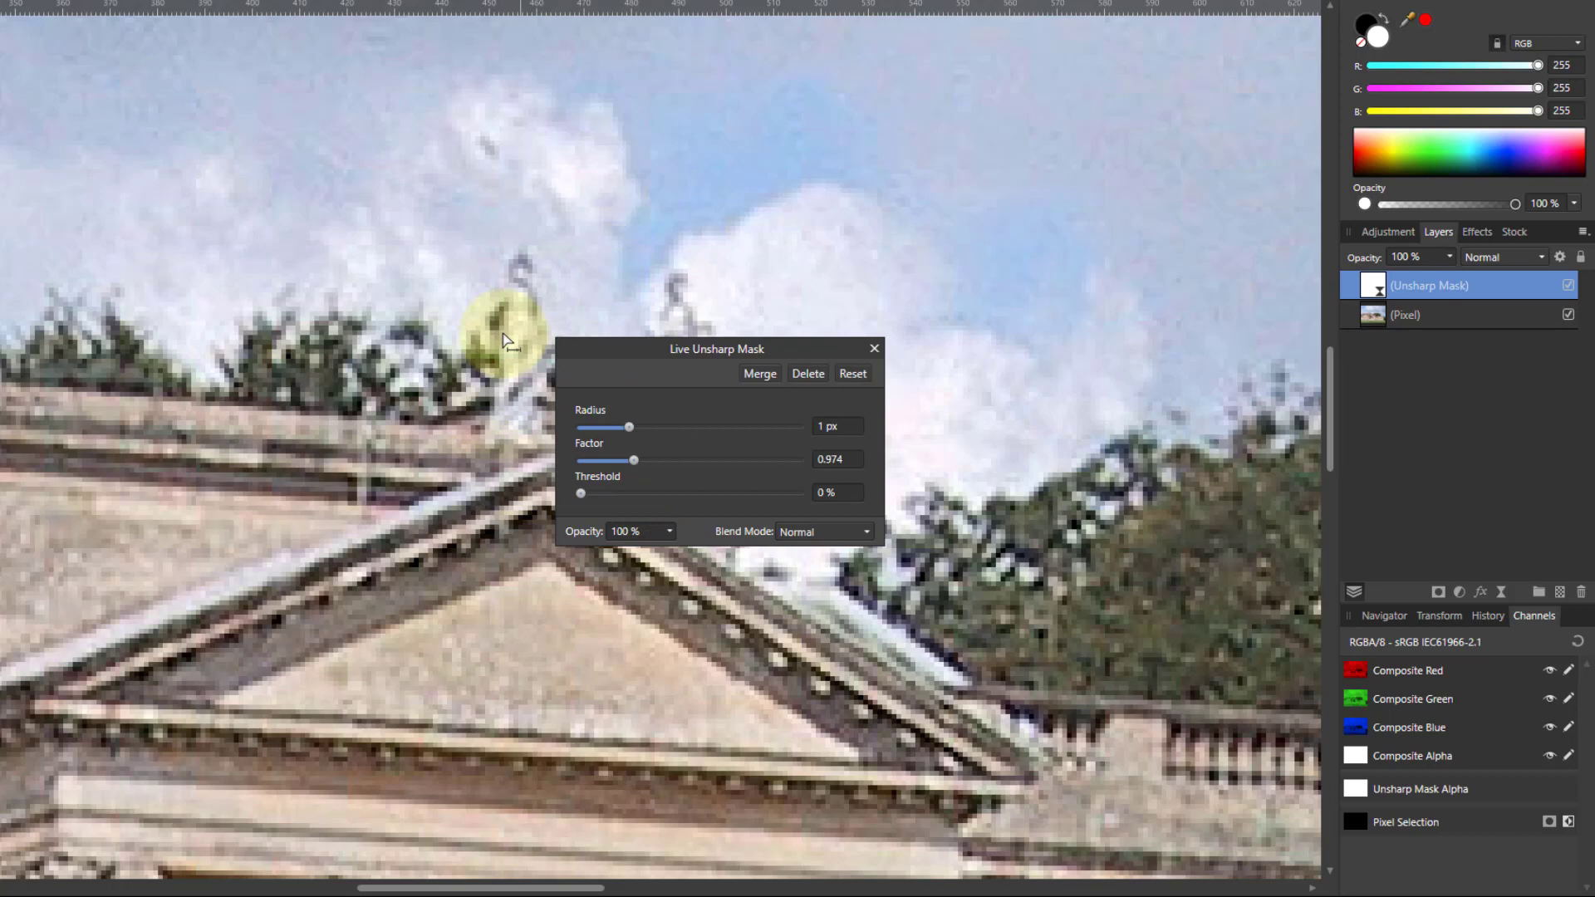
pyautogui.scroll(1, 502, 339)
pyautogui.scroll(1, 502, 339)
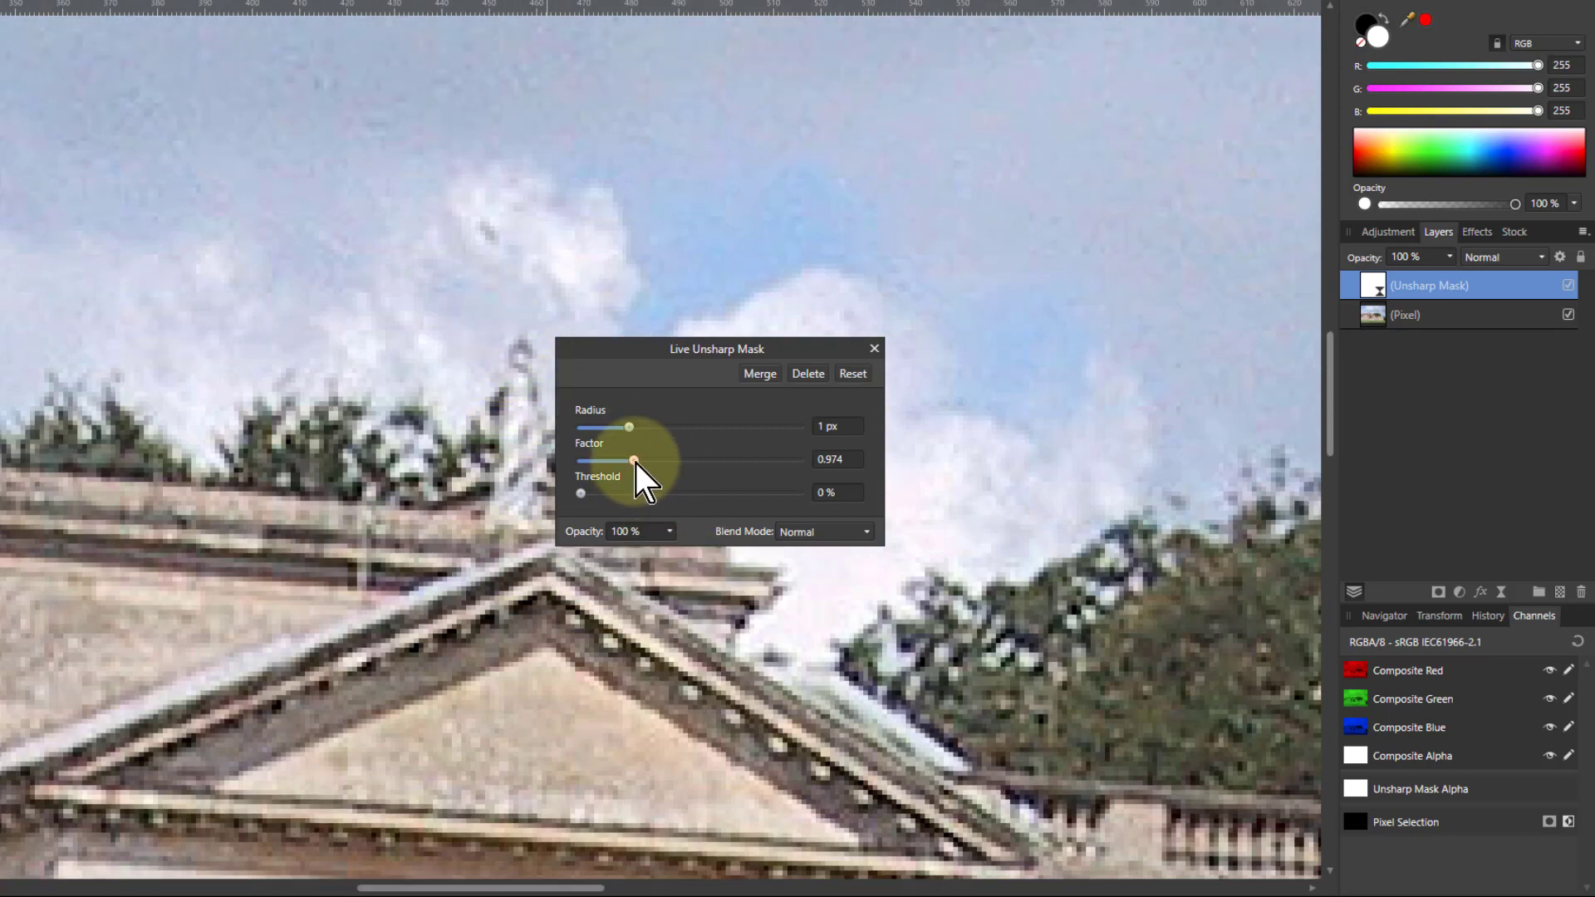
pyautogui.moveTo(635, 463); pyautogui.dragTo(690, 467)
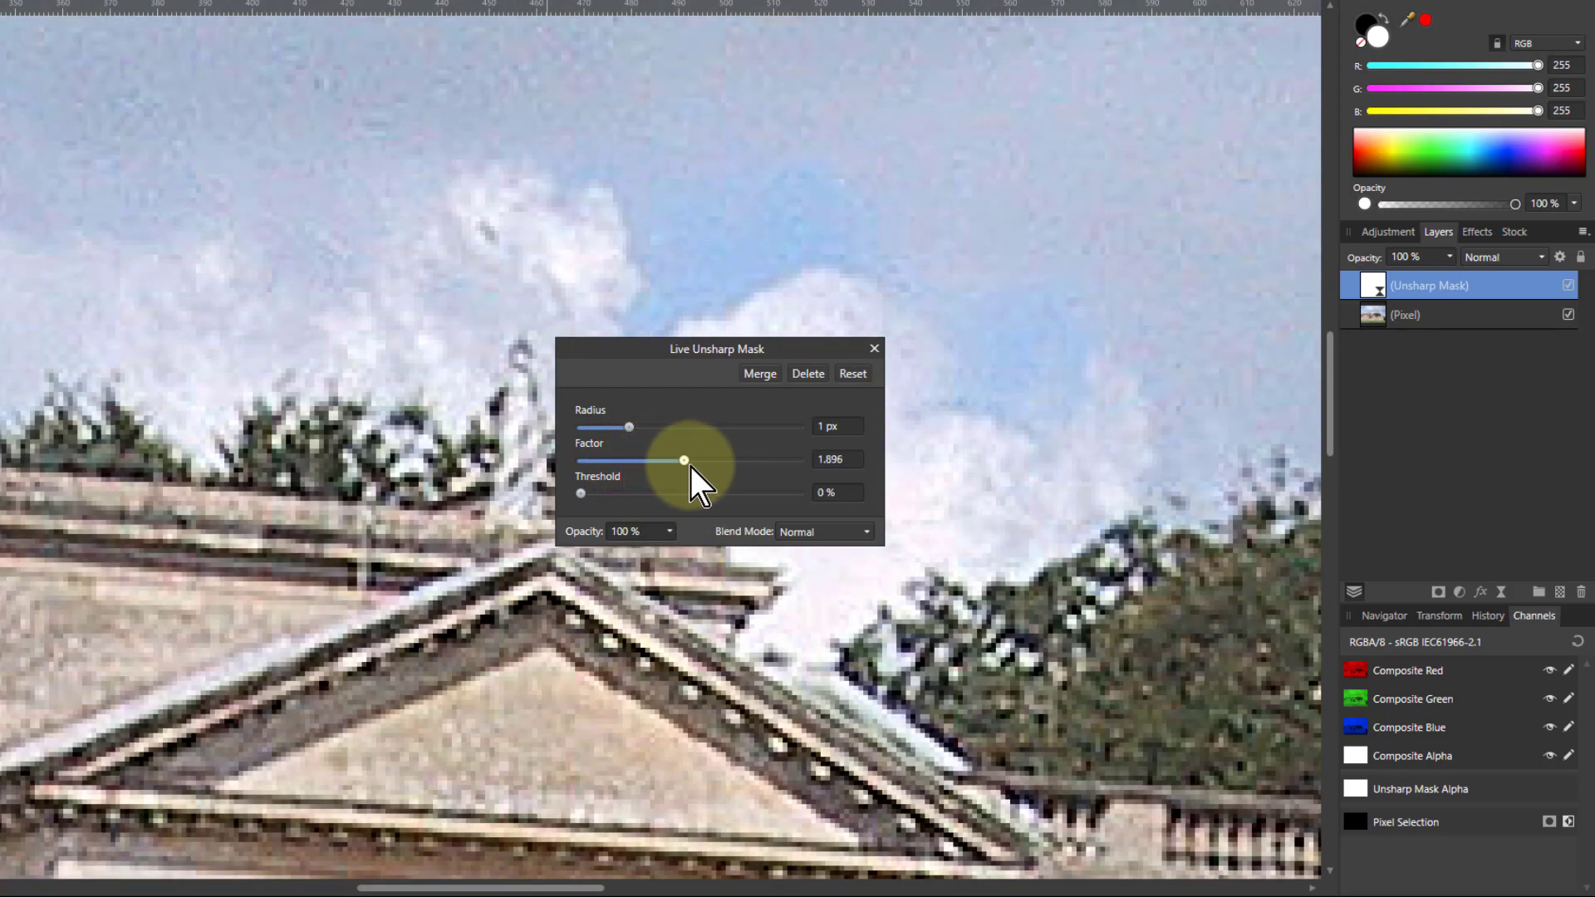
pyautogui.click(692, 461)
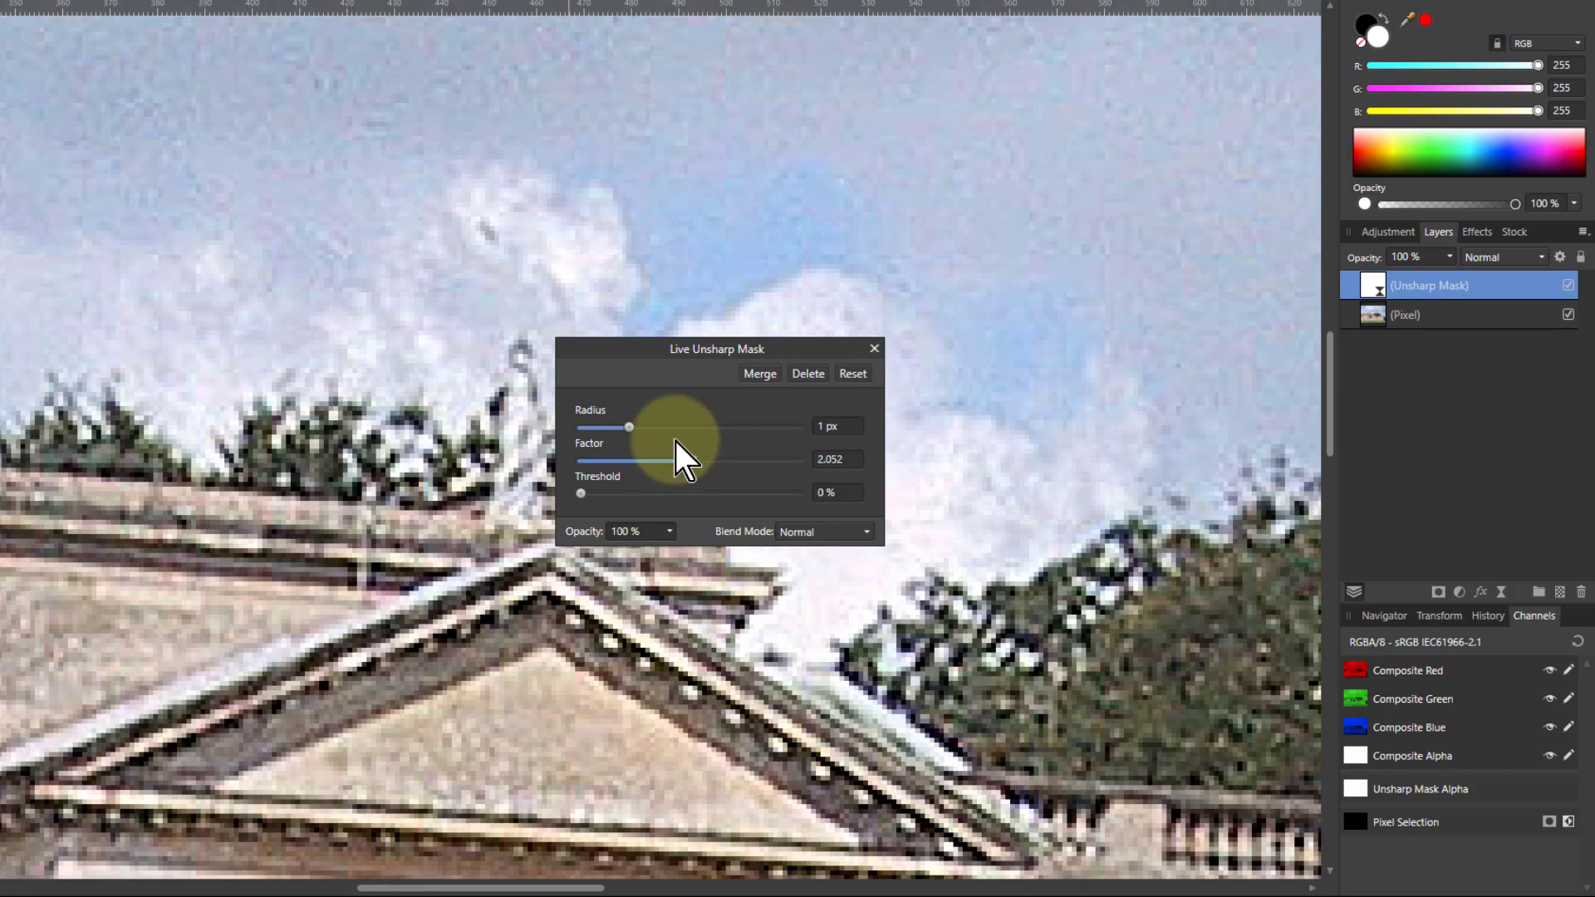
pyautogui.moveTo(689, 459)
pyautogui.mouseDown()
pyautogui.moveTo(606, 470)
pyautogui.moveTo(679, 467)
pyautogui.mouseUp()
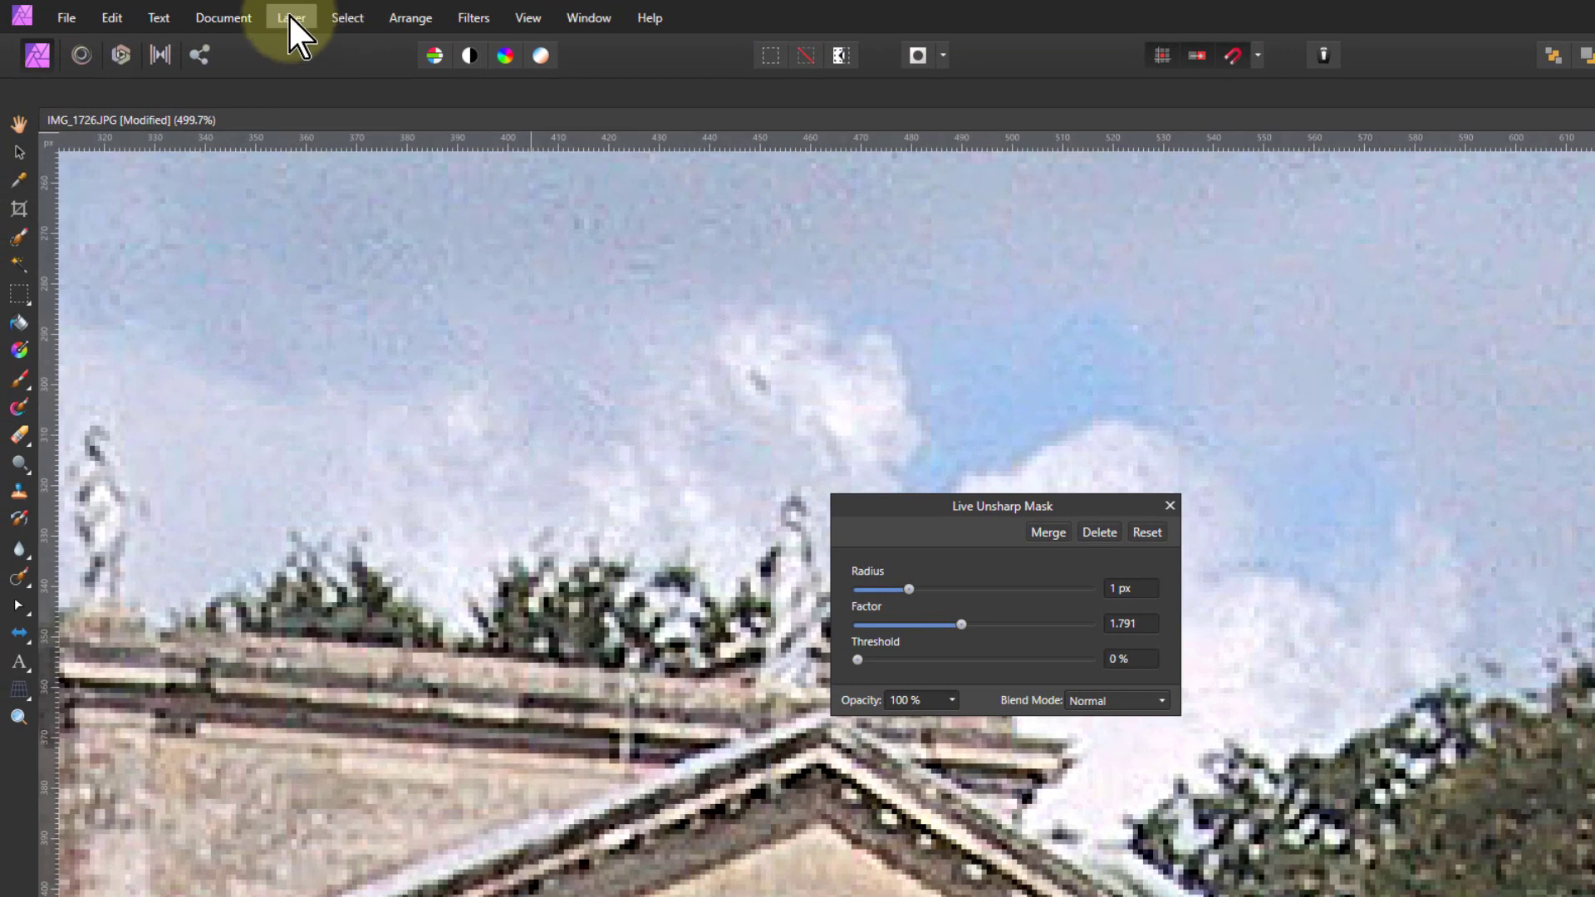
pyautogui.click(290, 18)
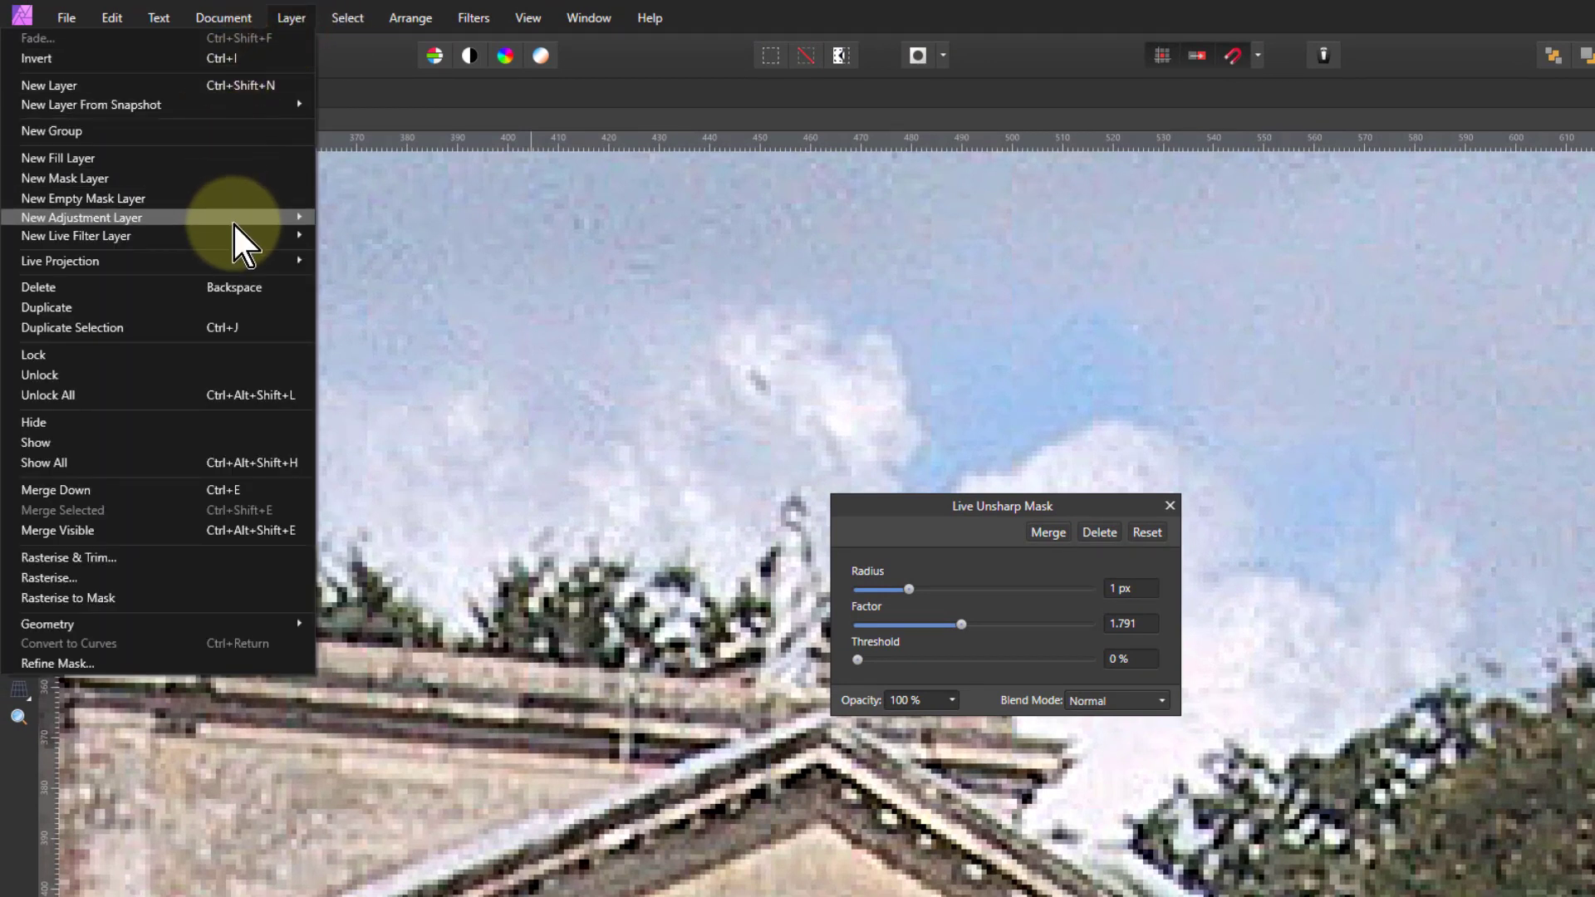
# Add a Live Denoise layer via Noise > Denoise, switching between its and Unsharp Mask's settings
pyautogui.moveTo(242, 233)
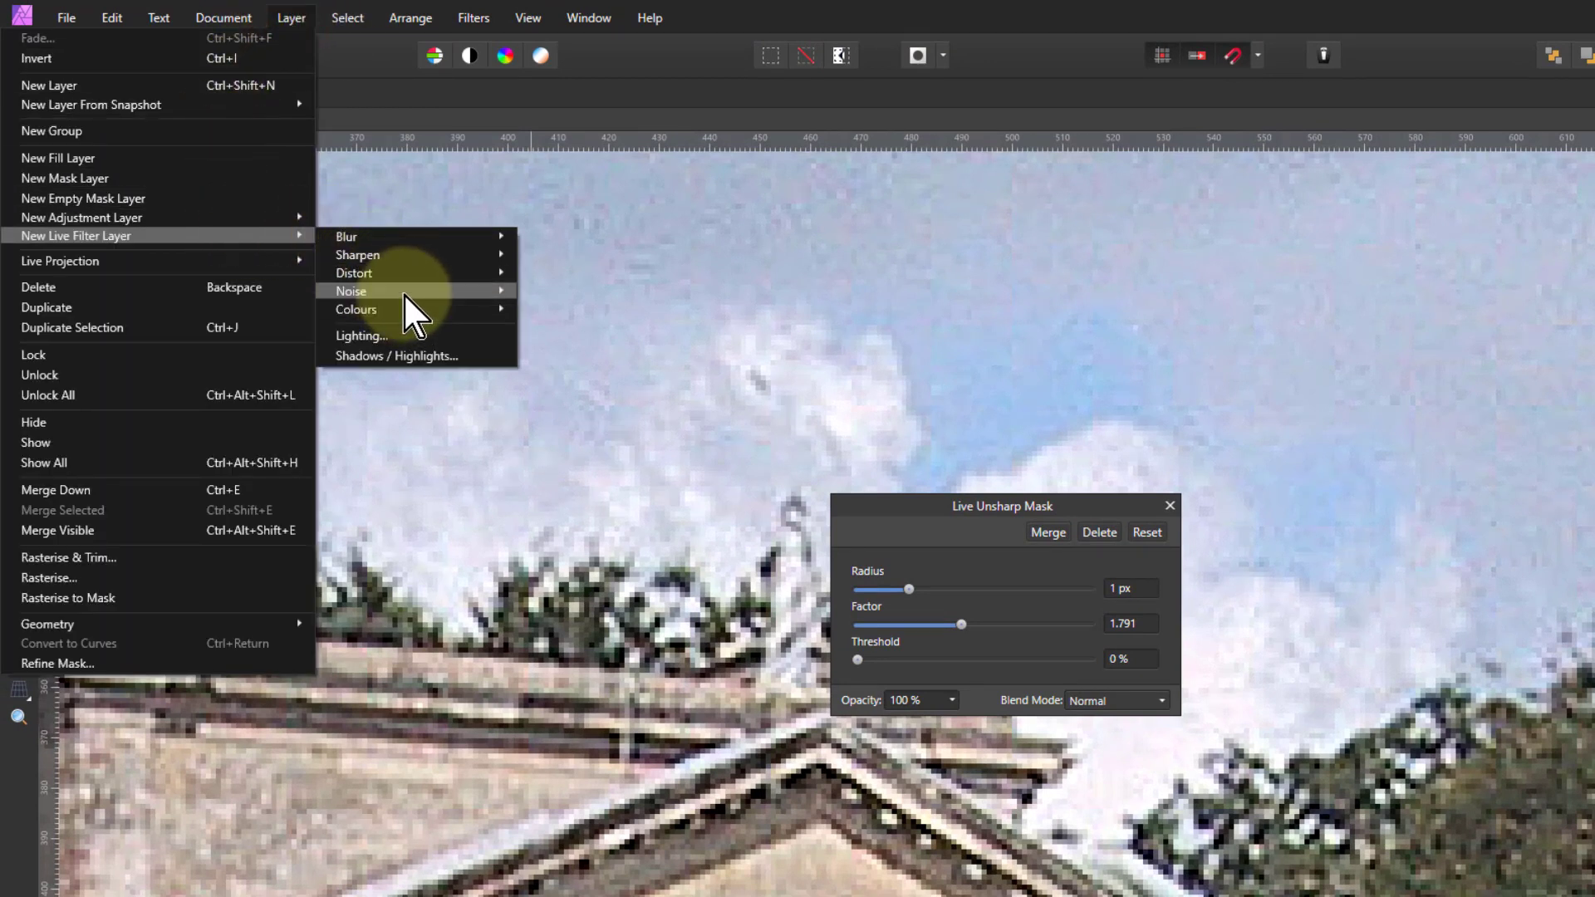
pyautogui.moveTo(398, 291)
pyautogui.click(189, 294)
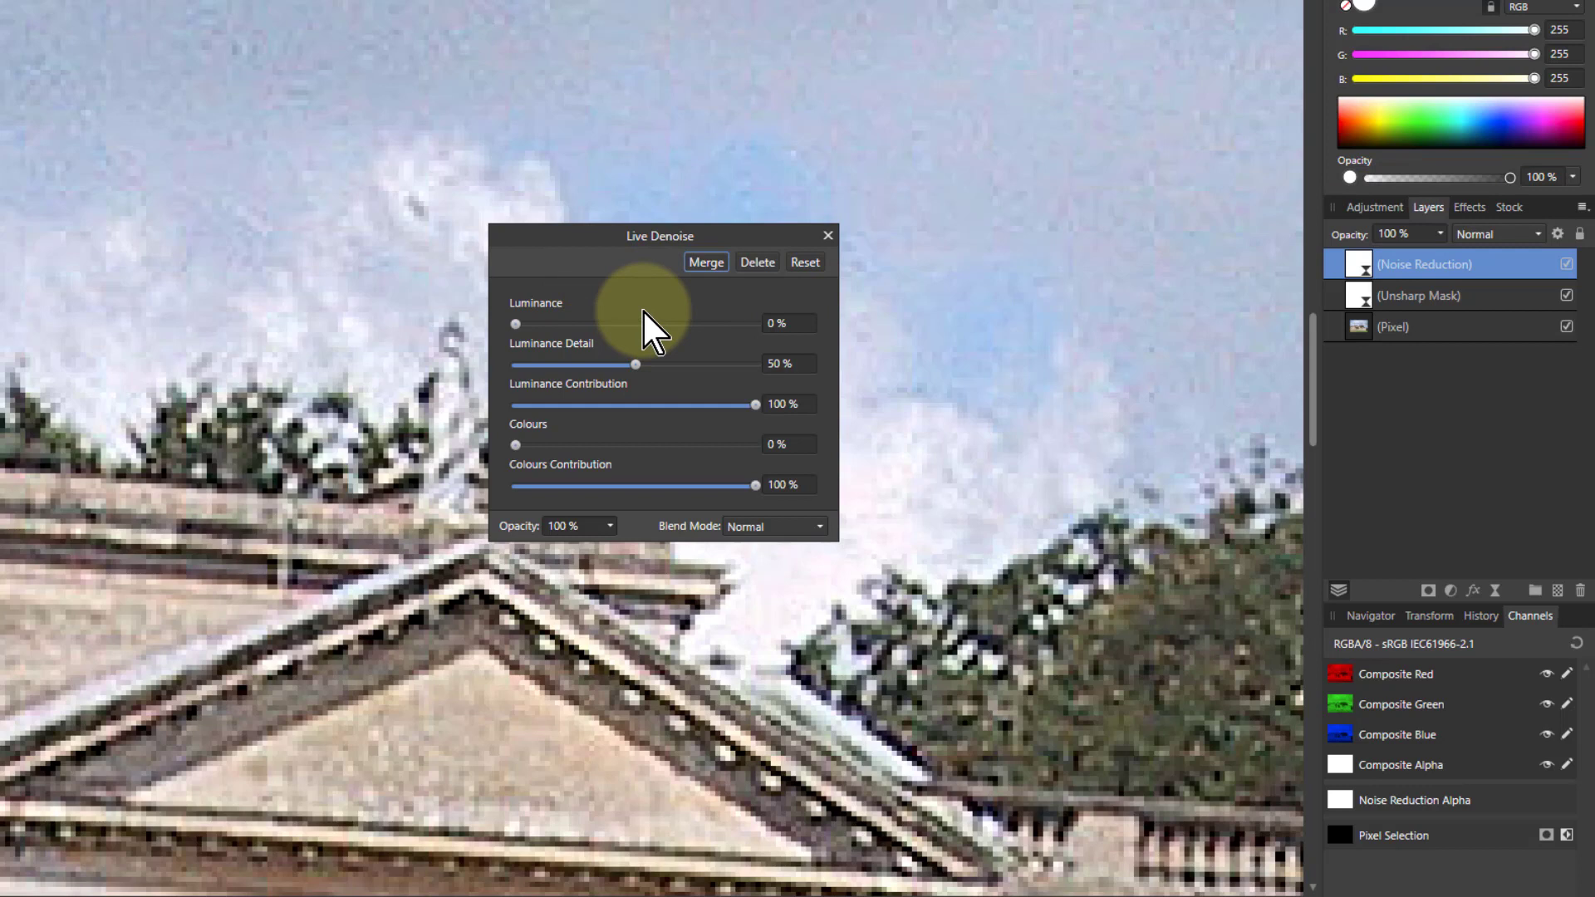
pyautogui.doubleClick(1361, 297)
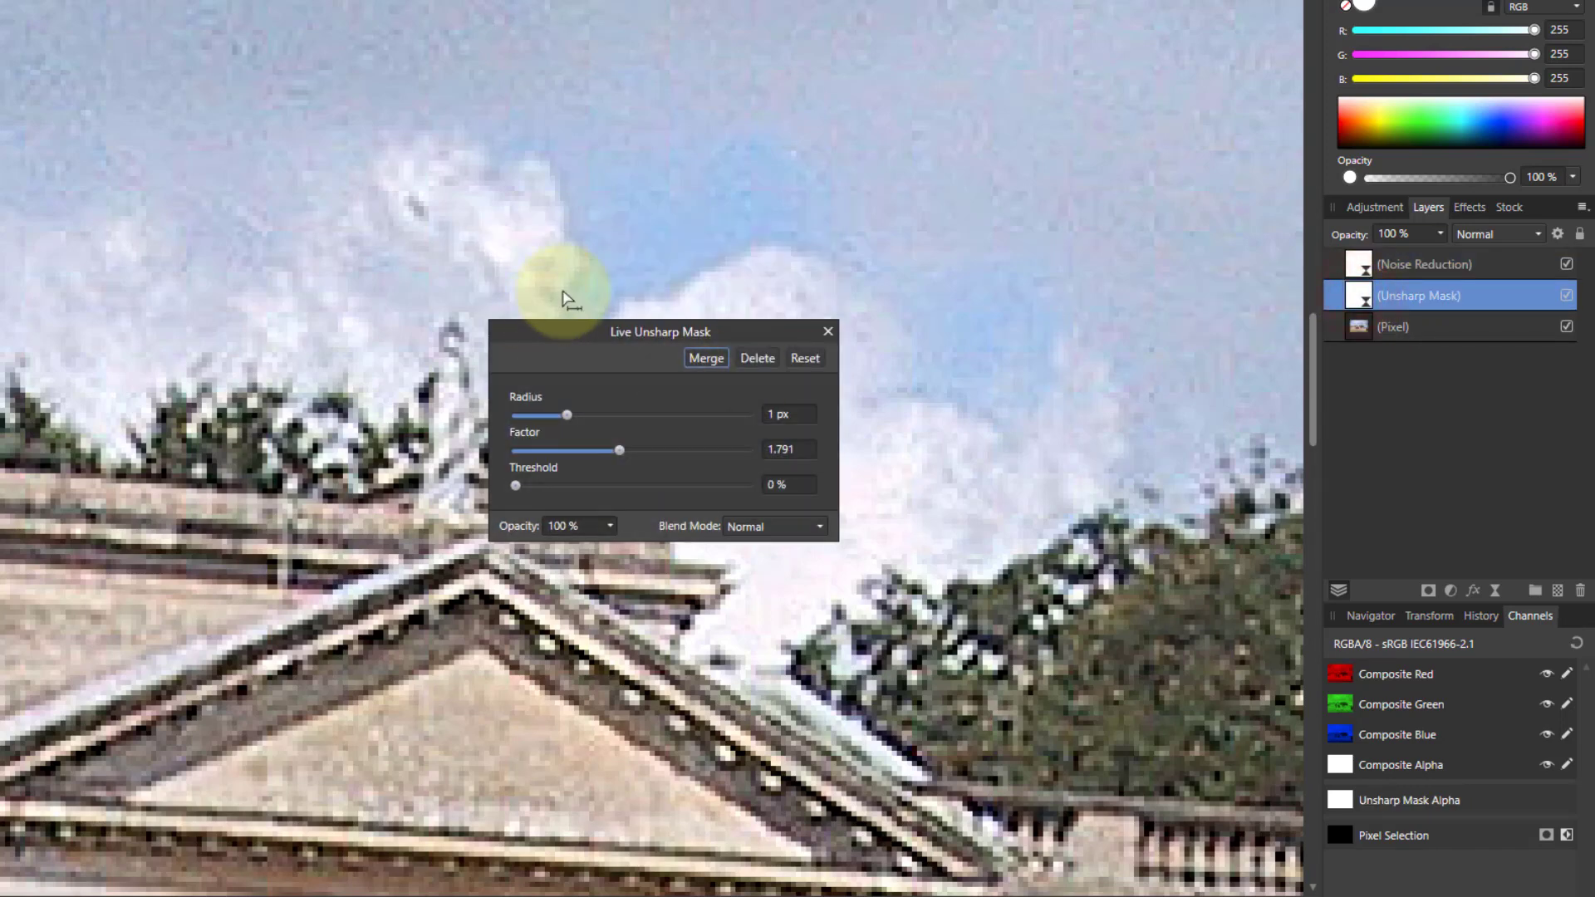
pyautogui.doubleClick(1359, 265)
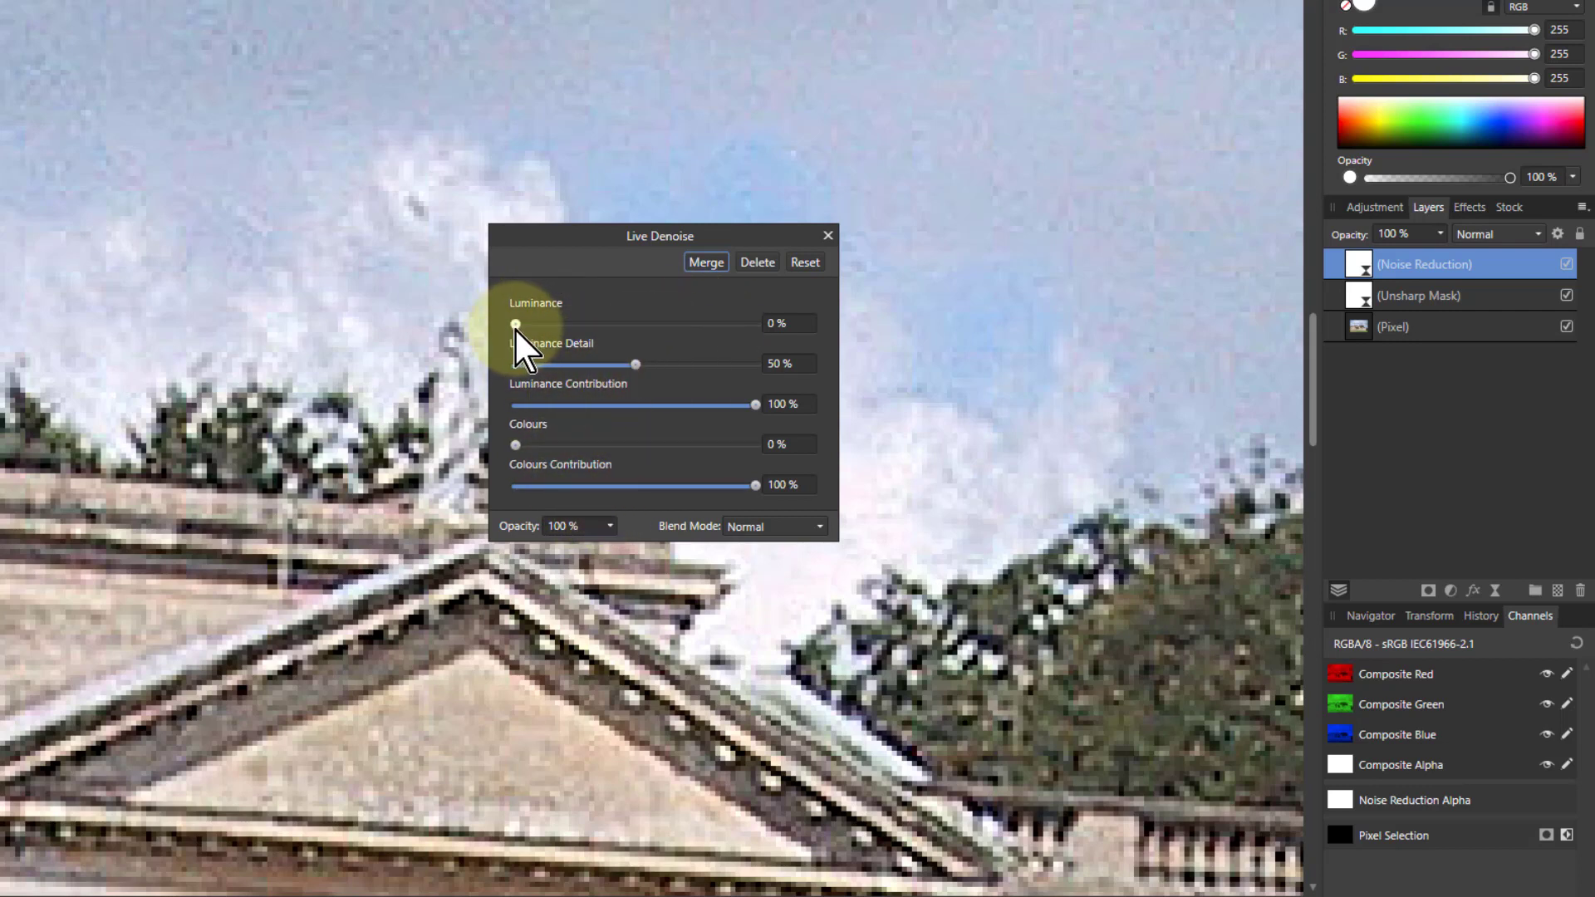
# Raise the Denoise Luminance to 63%, inspect the smoother sky, and close the Denoise settings
pyautogui.moveTo(516, 324)
pyautogui.mouseDown()
pyautogui.moveTo(692, 325)
pyautogui.moveTo(666, 324)
pyautogui.mouseUp()
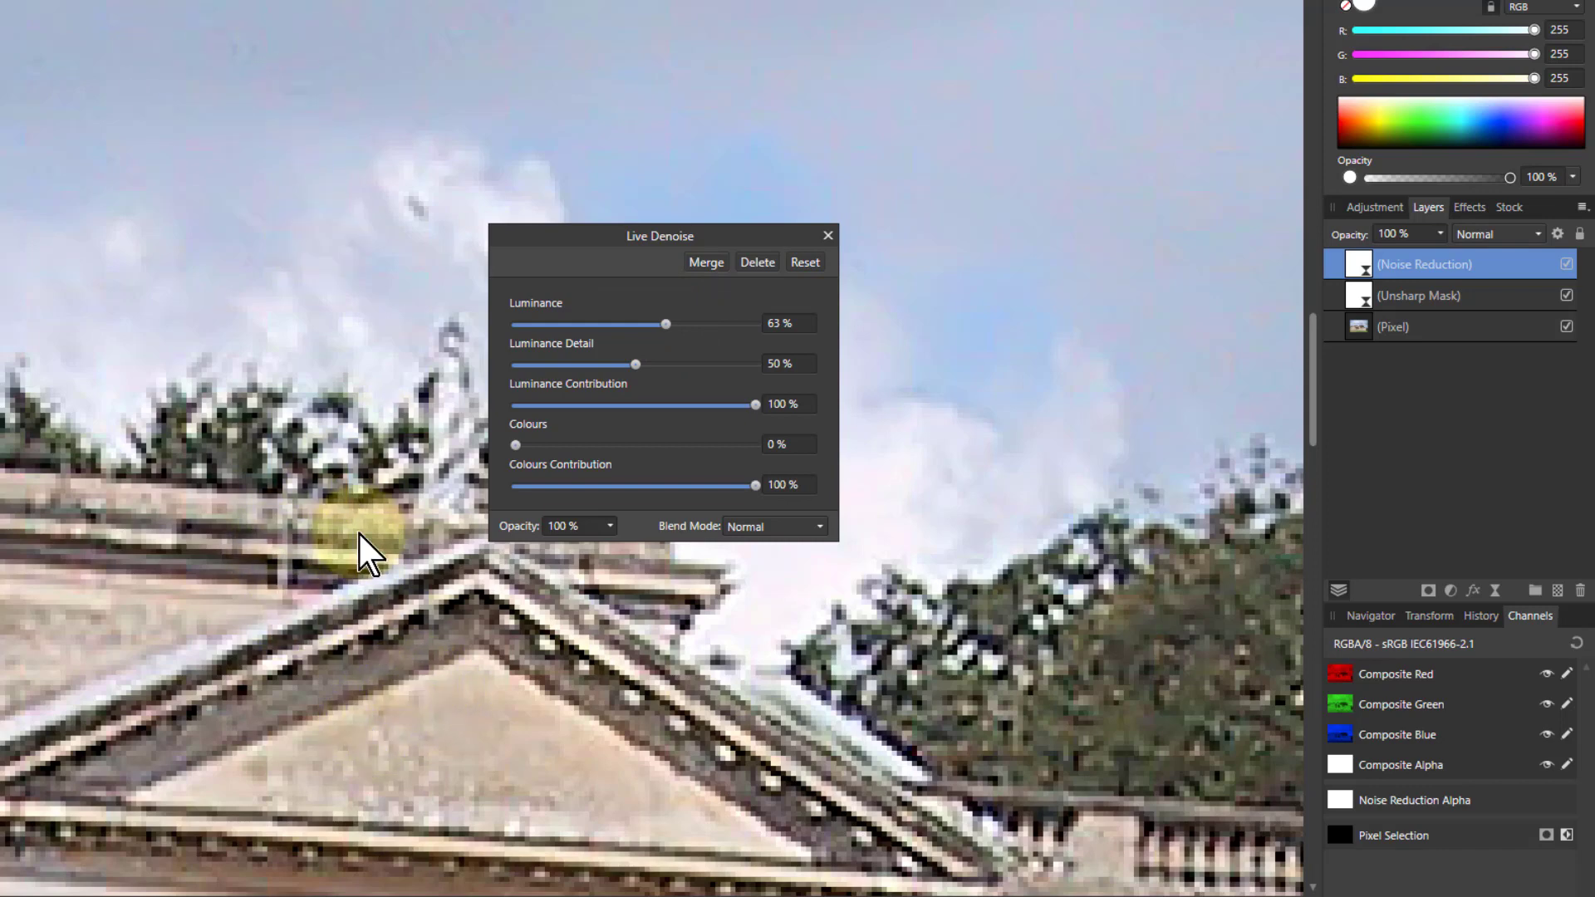
pyautogui.scroll(-3, 467, 729)
pyautogui.scroll(-3, 465, 747)
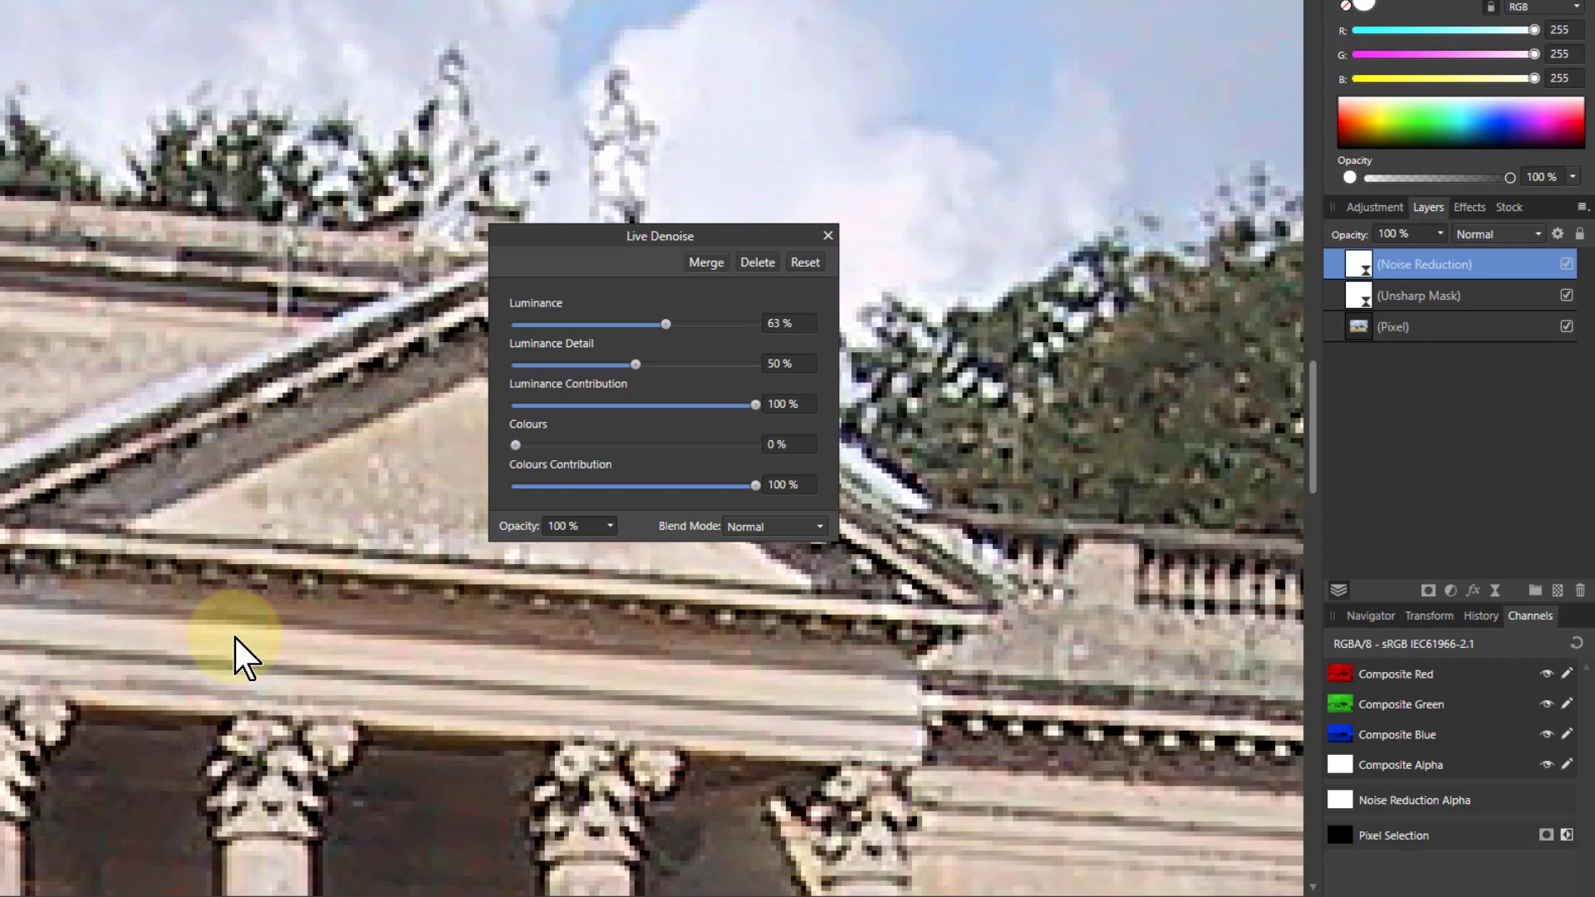
pyautogui.scroll(3, 308, 604)
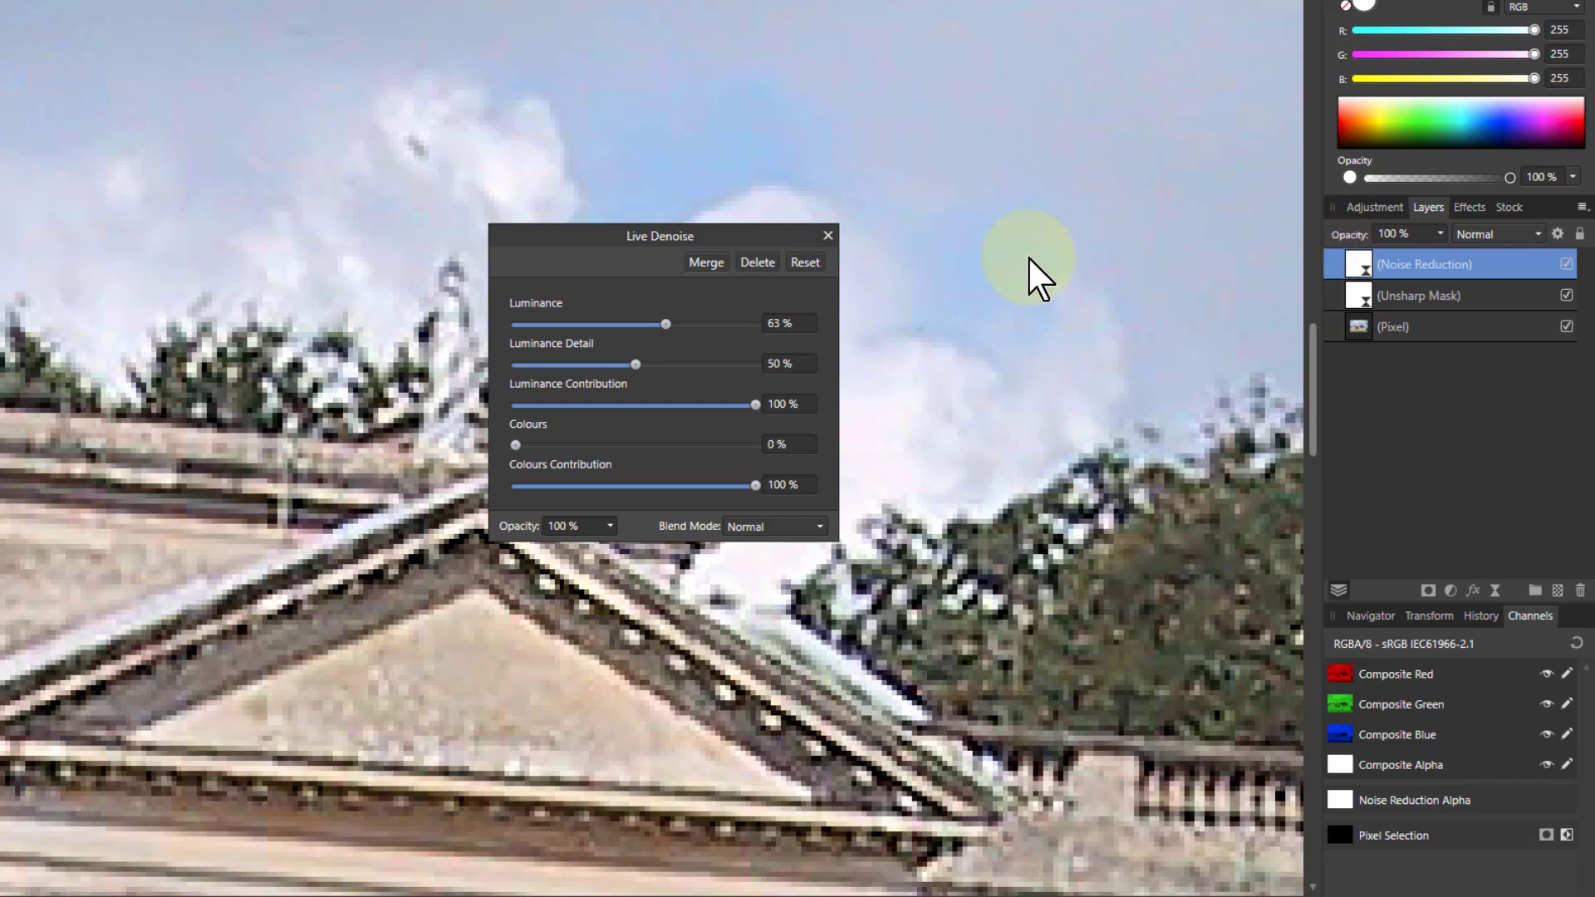
pyautogui.click(828, 236)
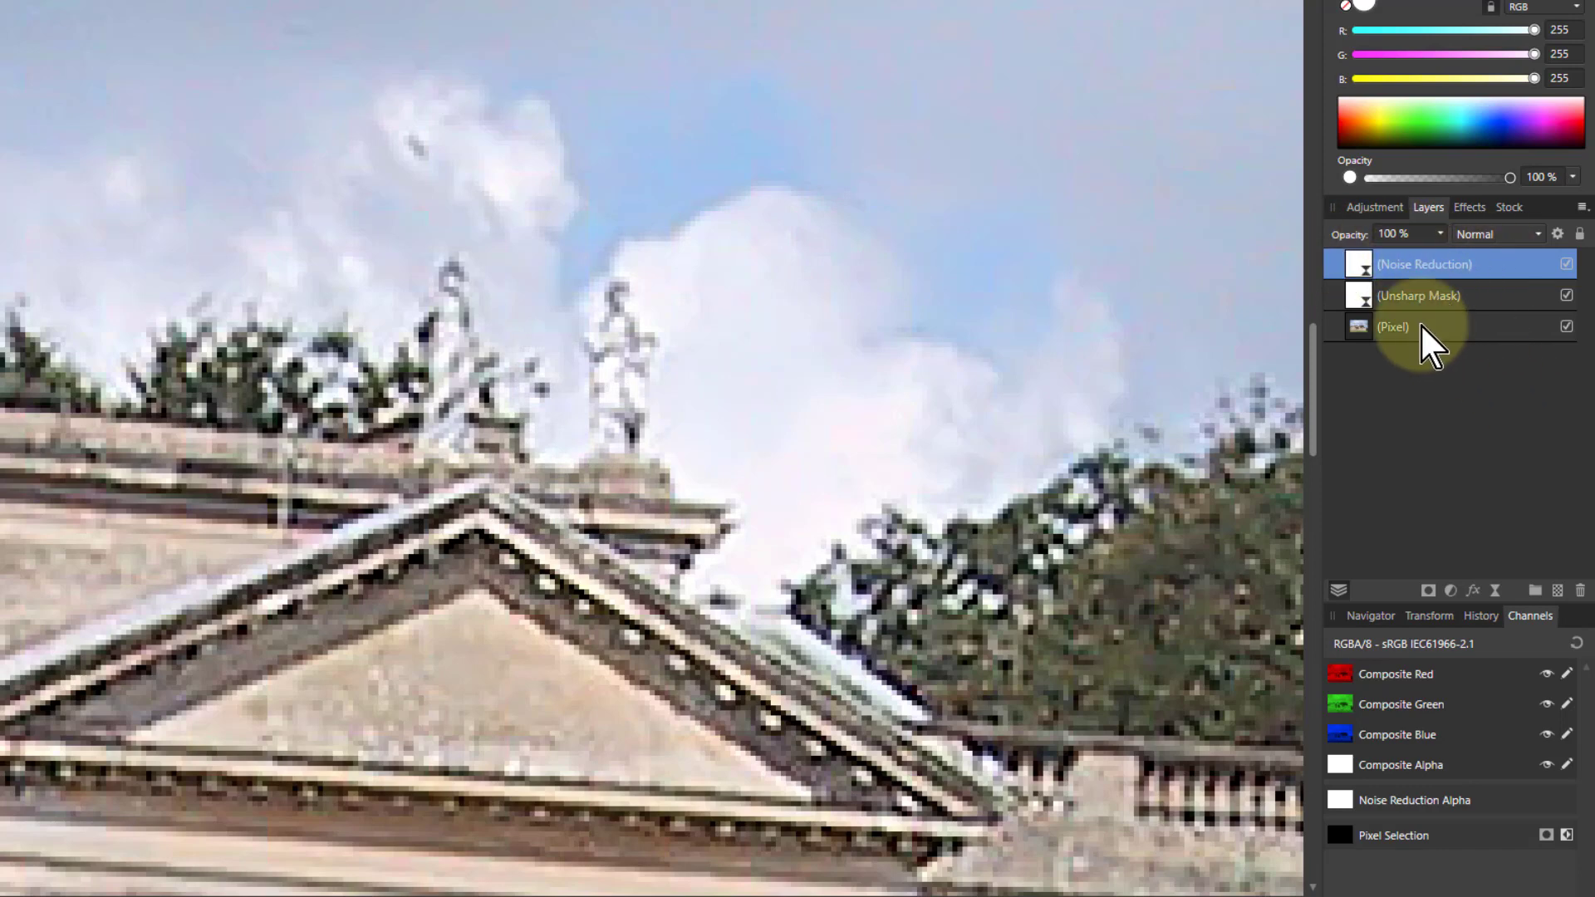
pyautogui.click(1360, 268)
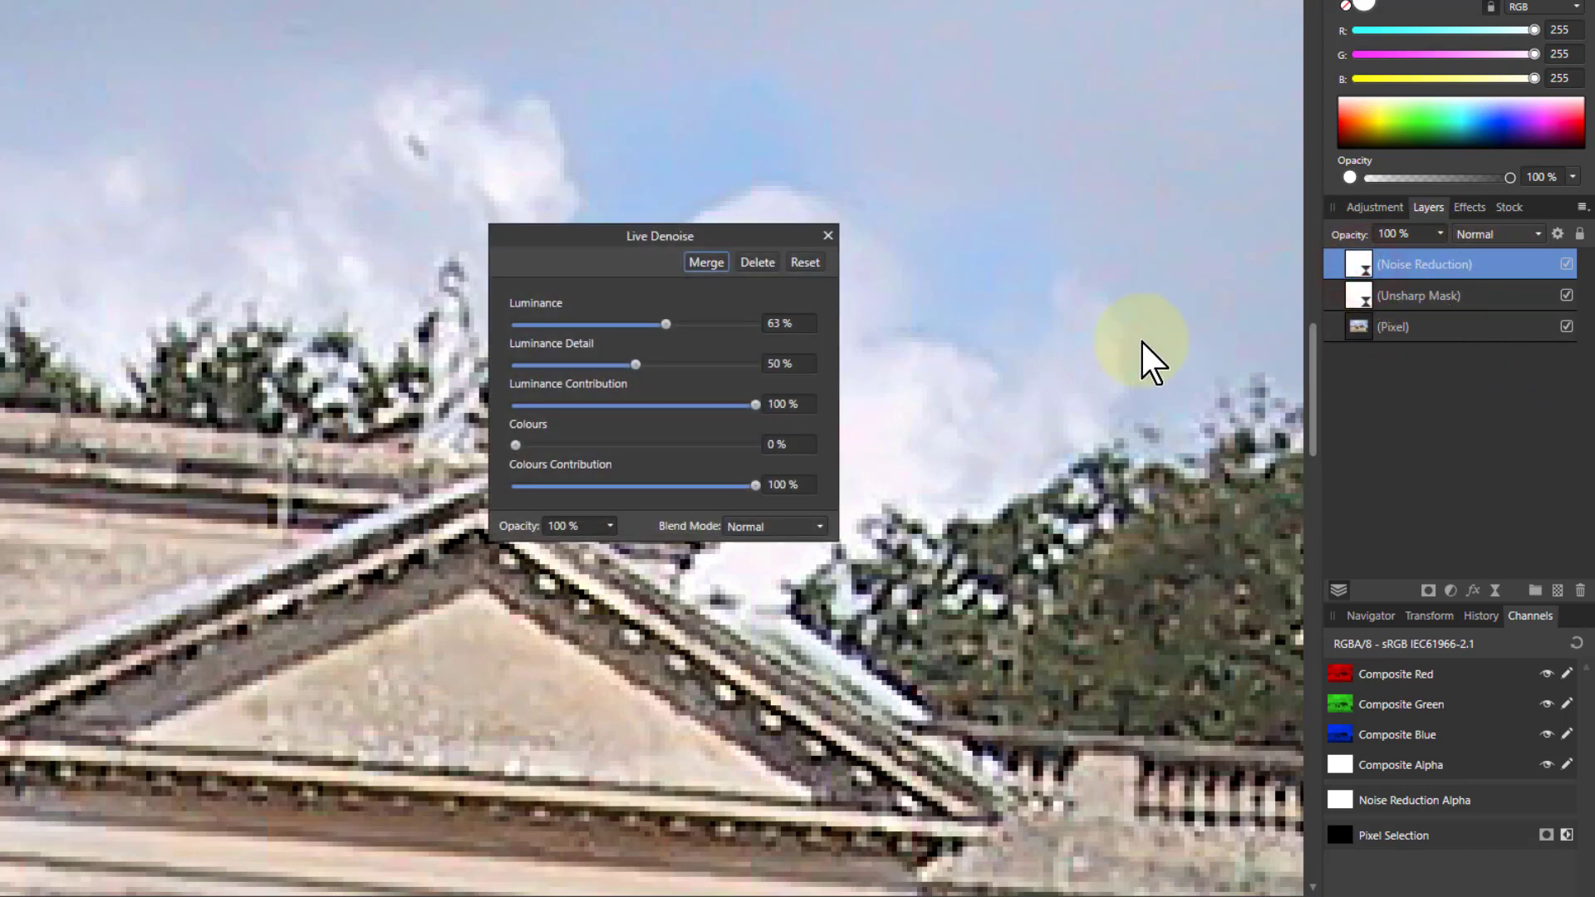
pyautogui.click(828, 236)
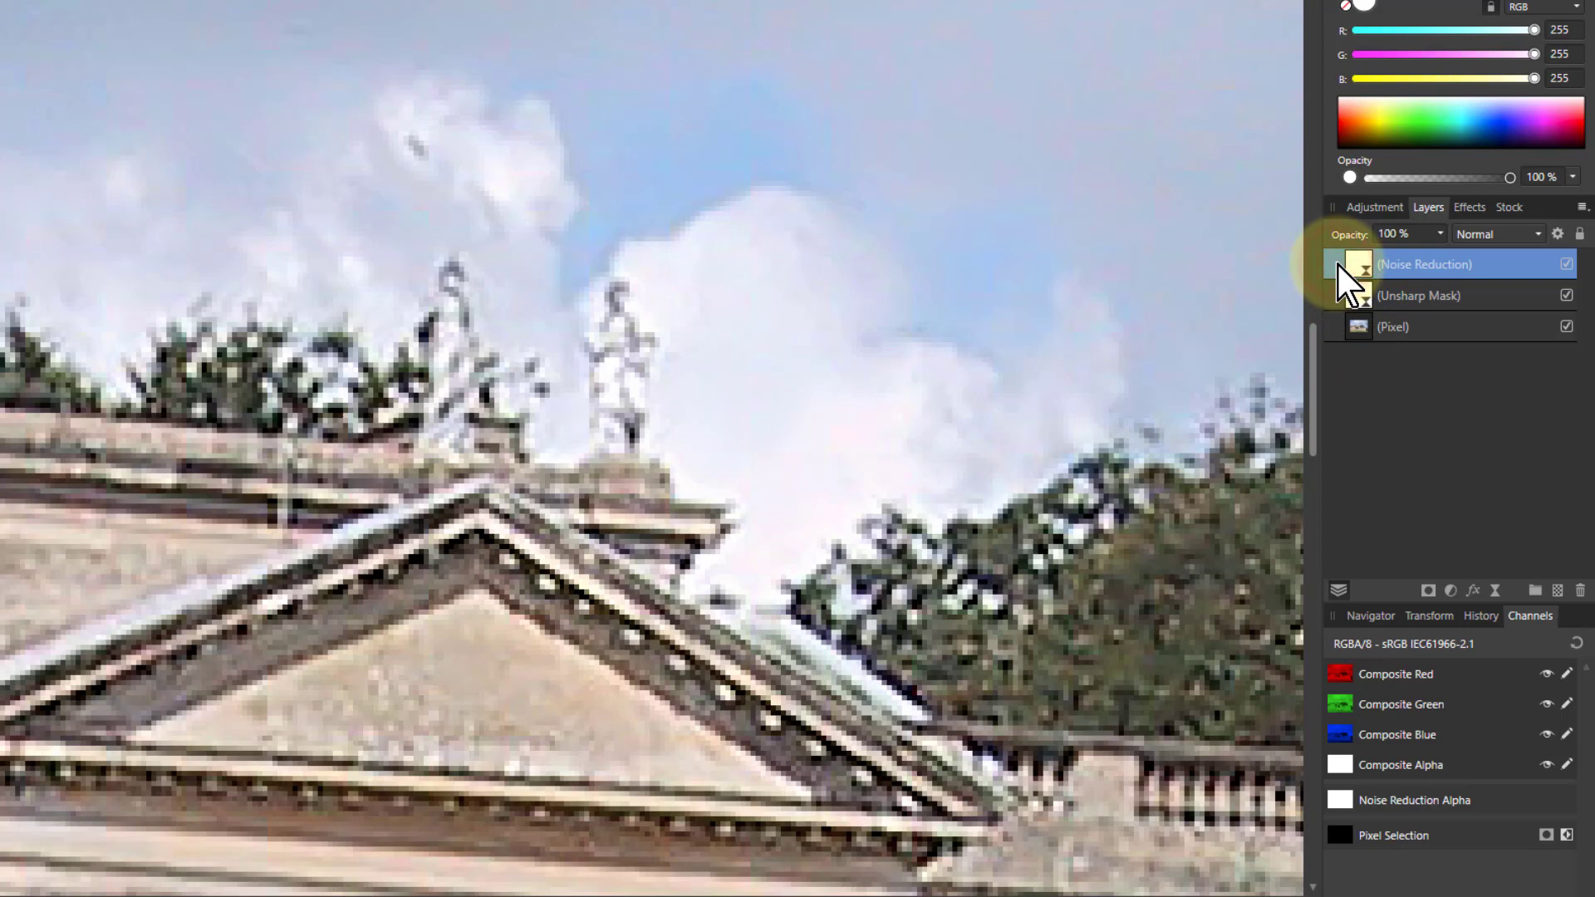
# Drag the Noise Reduction layer below Unsharp Mask, directly above the Pixel layer
pyautogui.moveTo(1339, 269); pyautogui.dragTo(1340, 328)
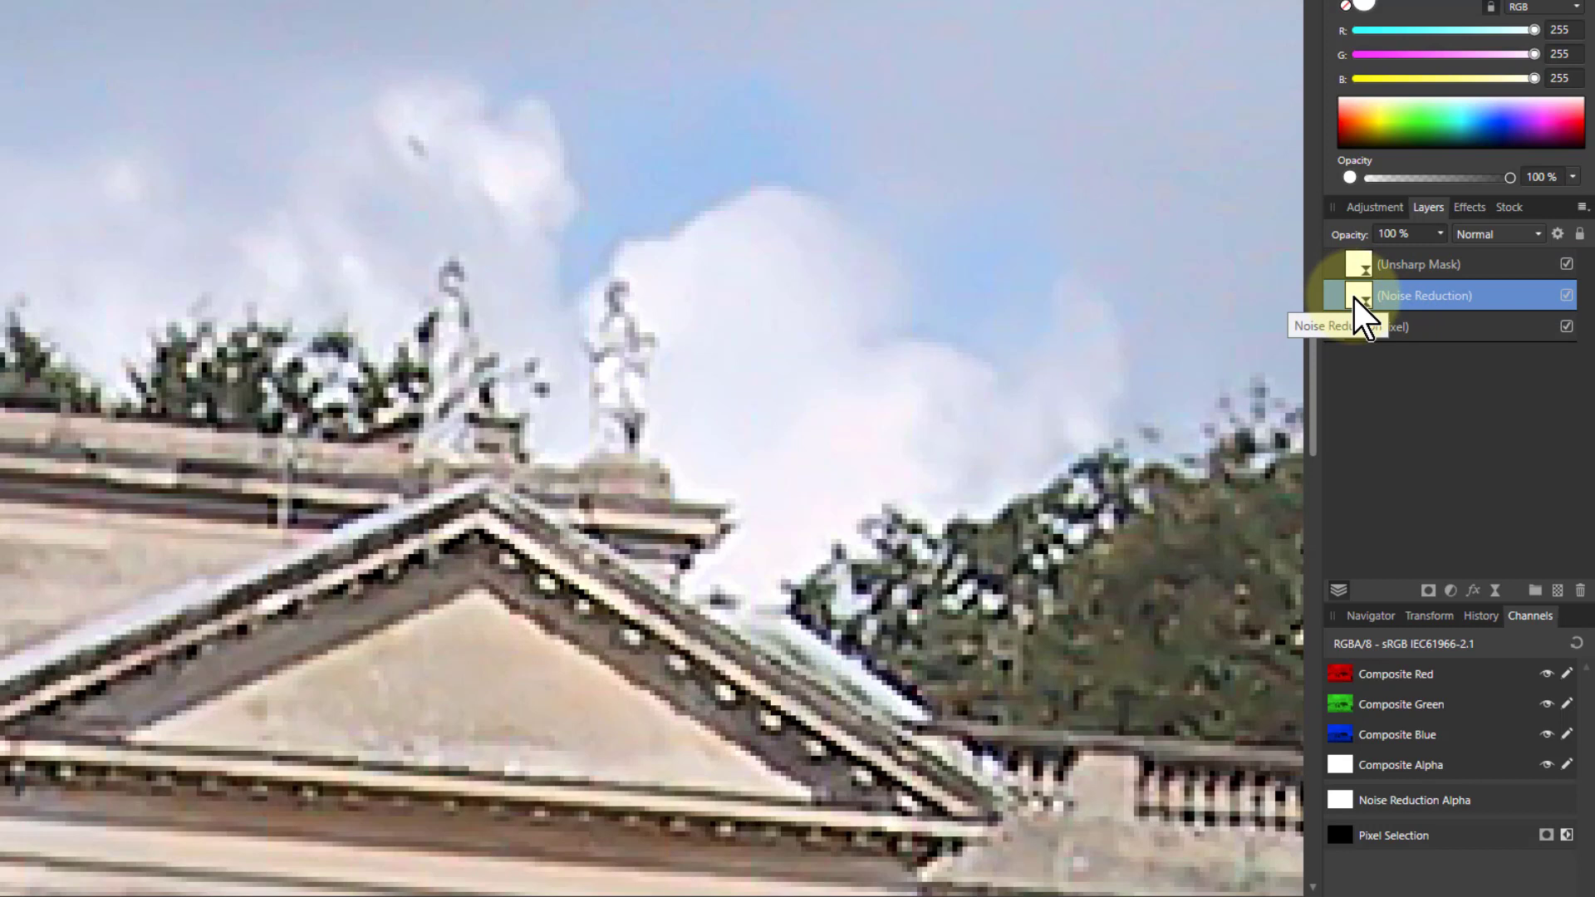
# Reopen the Noise Reduction settings and lower Luminance to 22%
pyautogui.doubleClick(1358, 301)
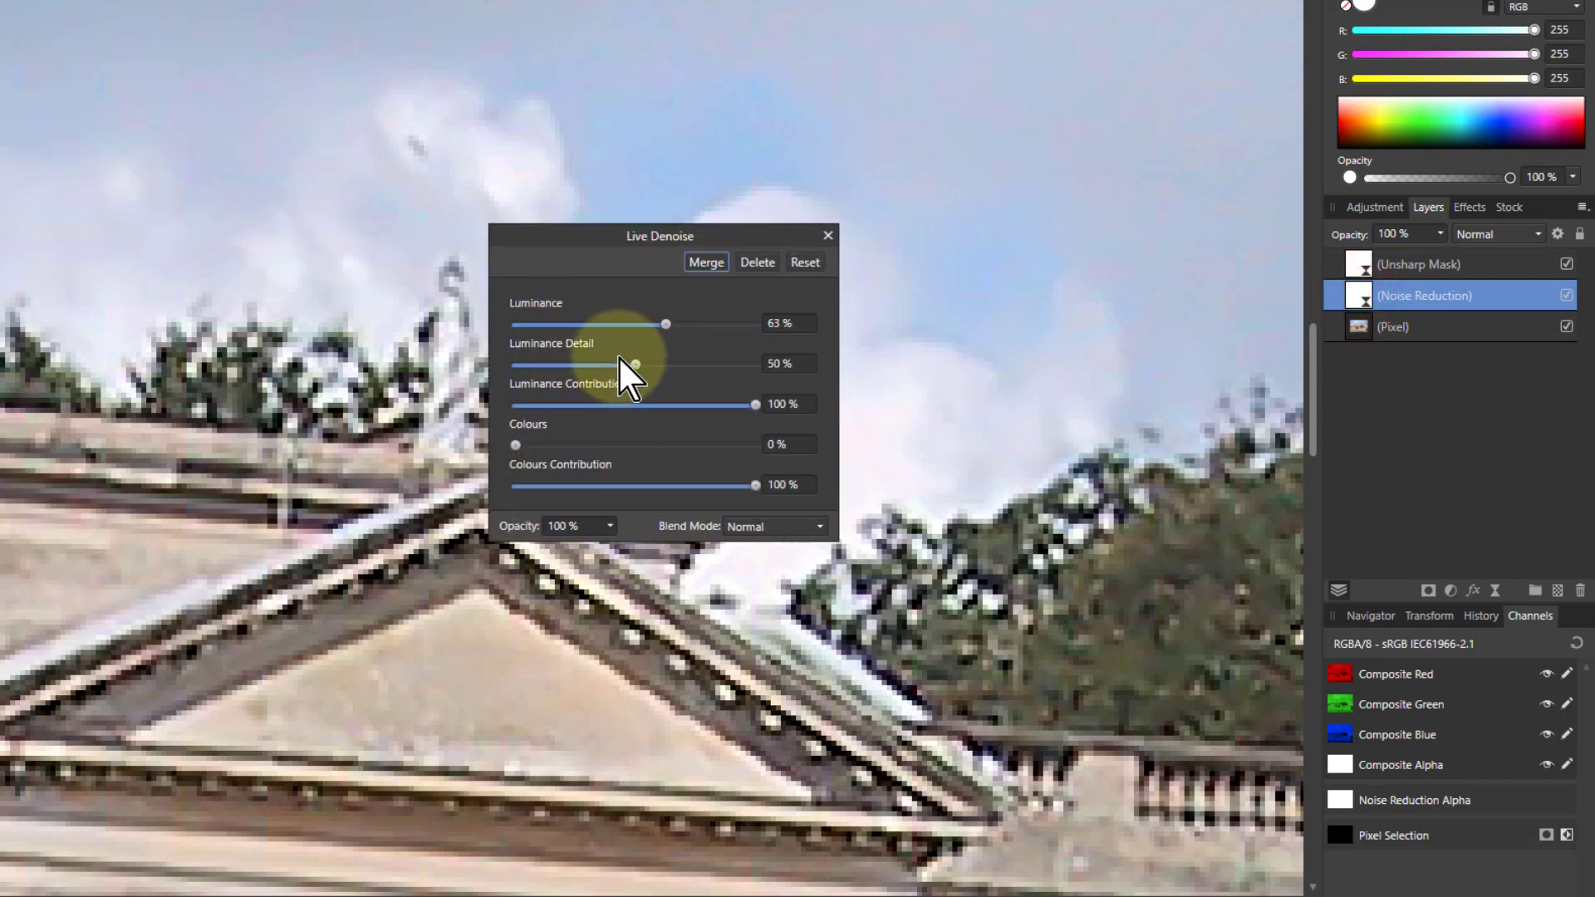
pyautogui.moveTo(666, 324); pyautogui.dragTo(571, 329)
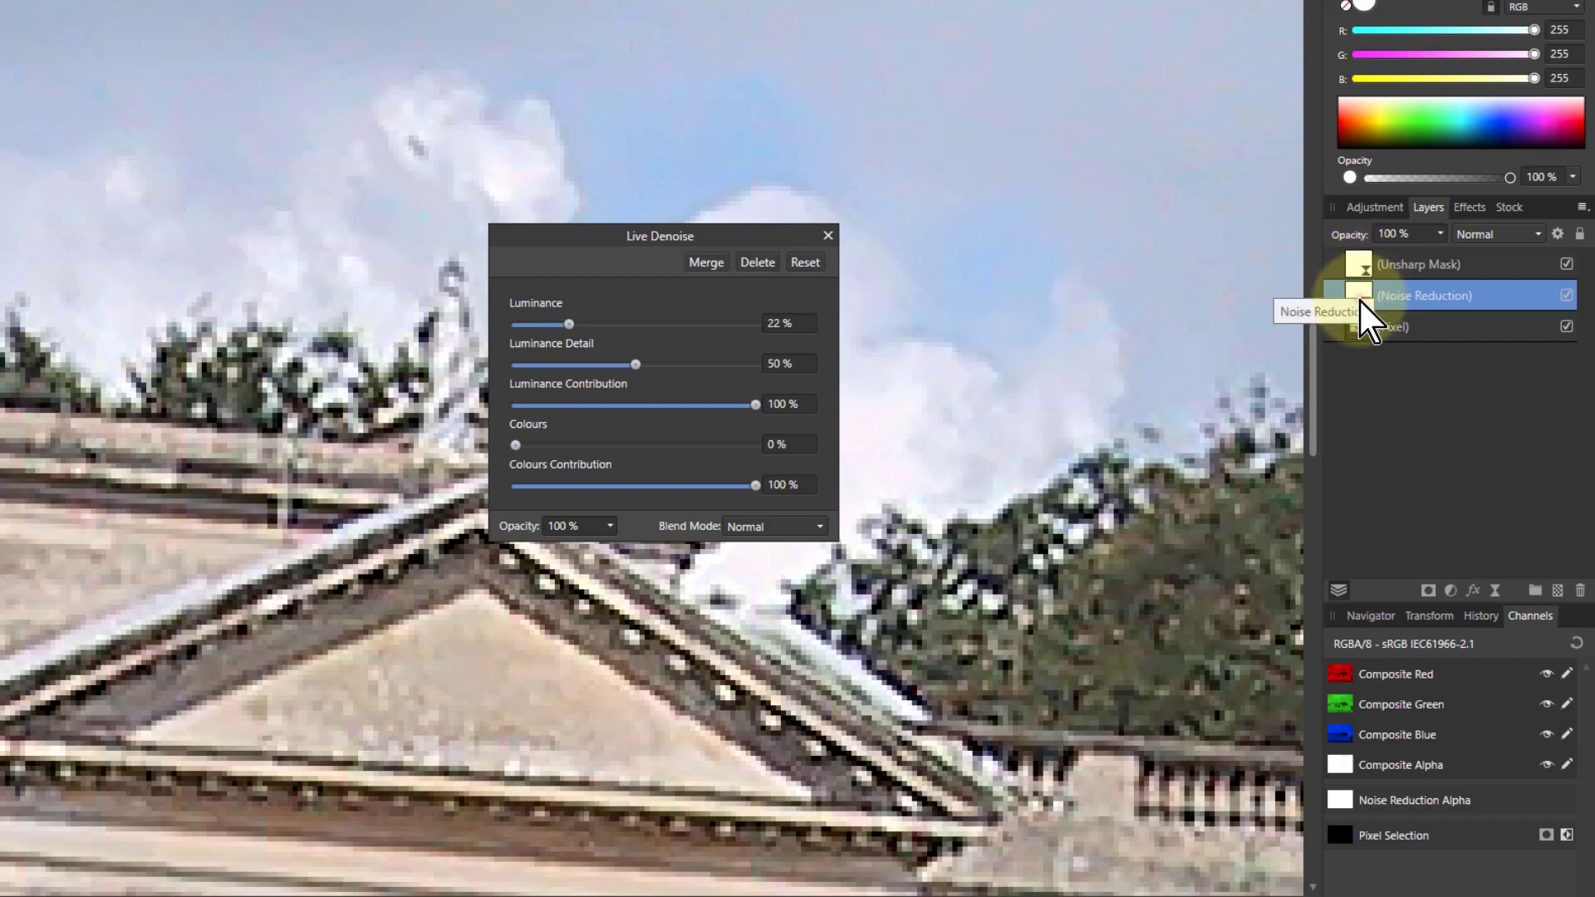
pyautogui.moveTo(1367, 320); pyautogui.dragTo(1335, 257)
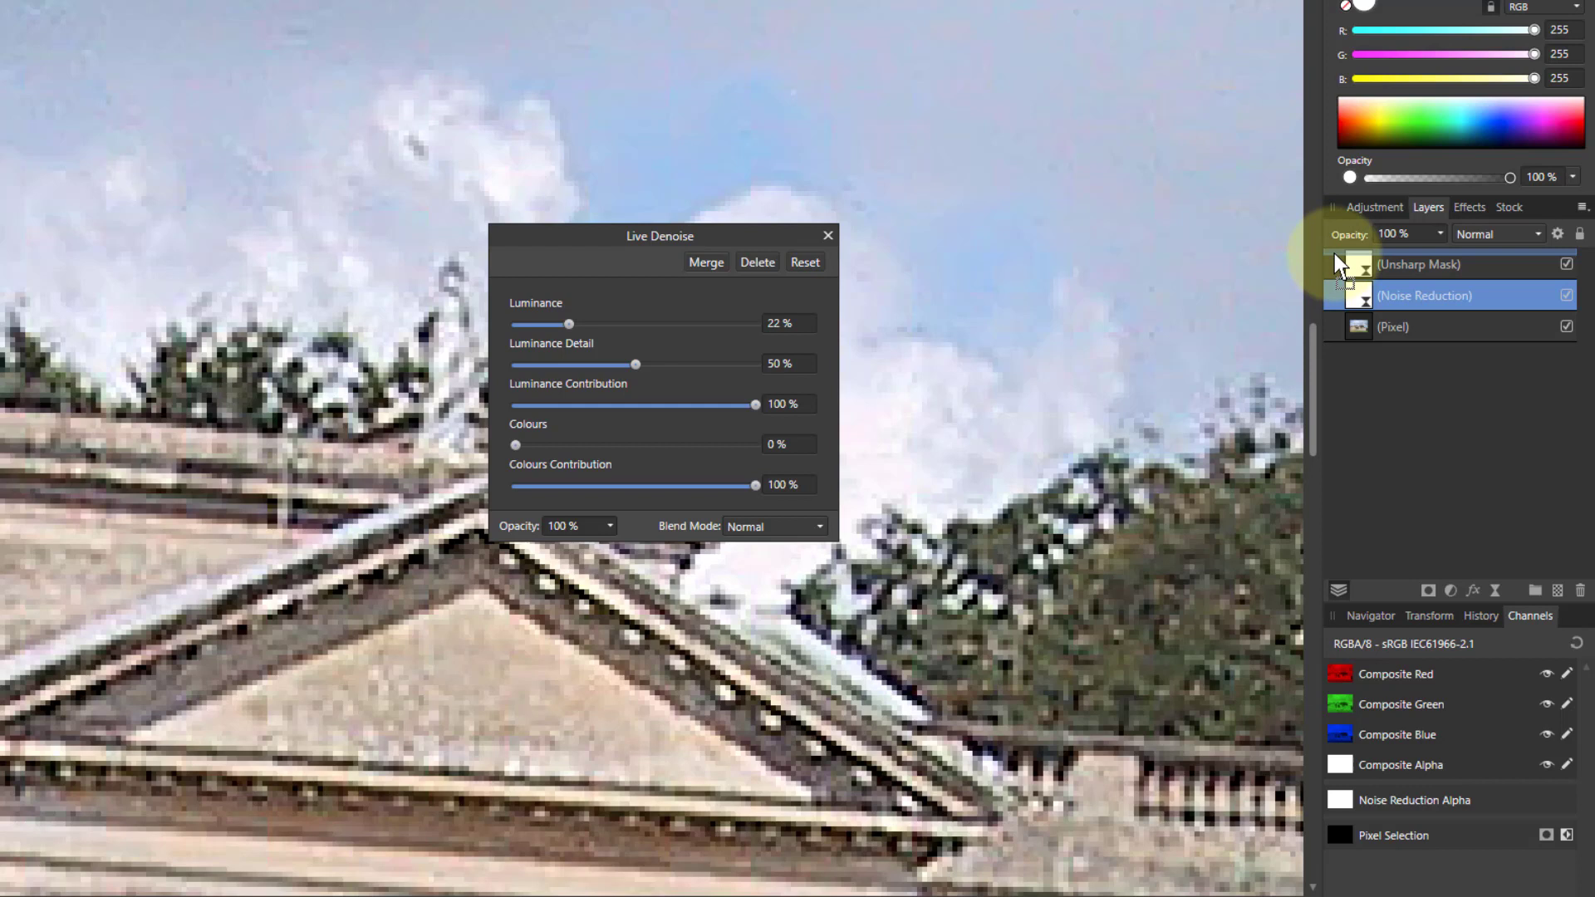
pyautogui.moveTo(1336, 258); pyautogui.dragTo(1336, 255)
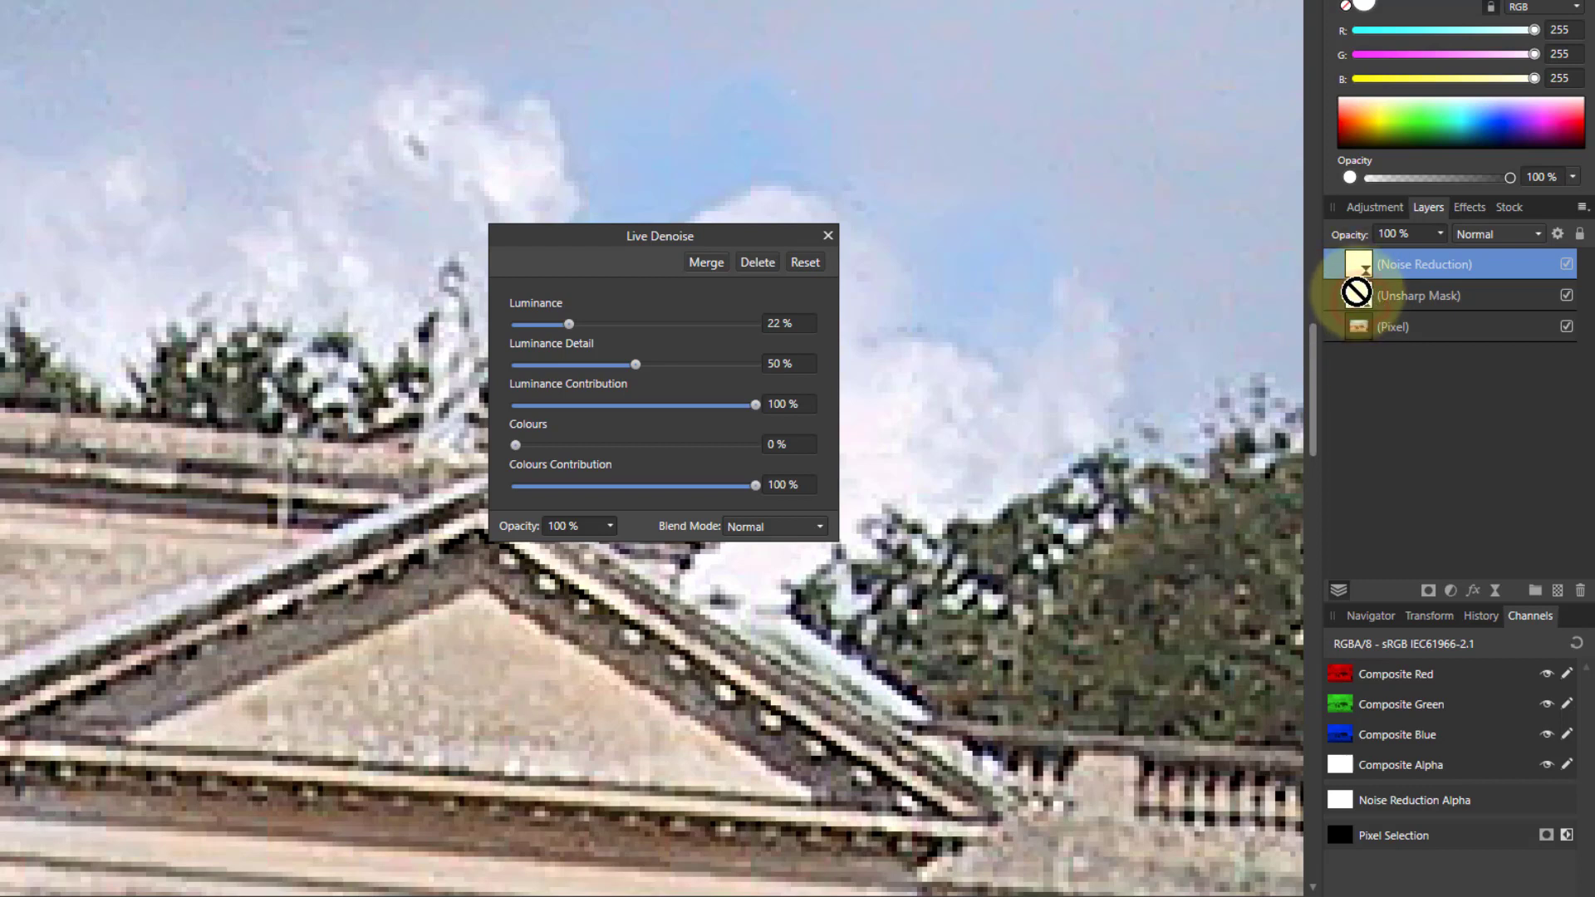
pyautogui.moveTo(1352, 264); pyautogui.dragTo(1329, 316)
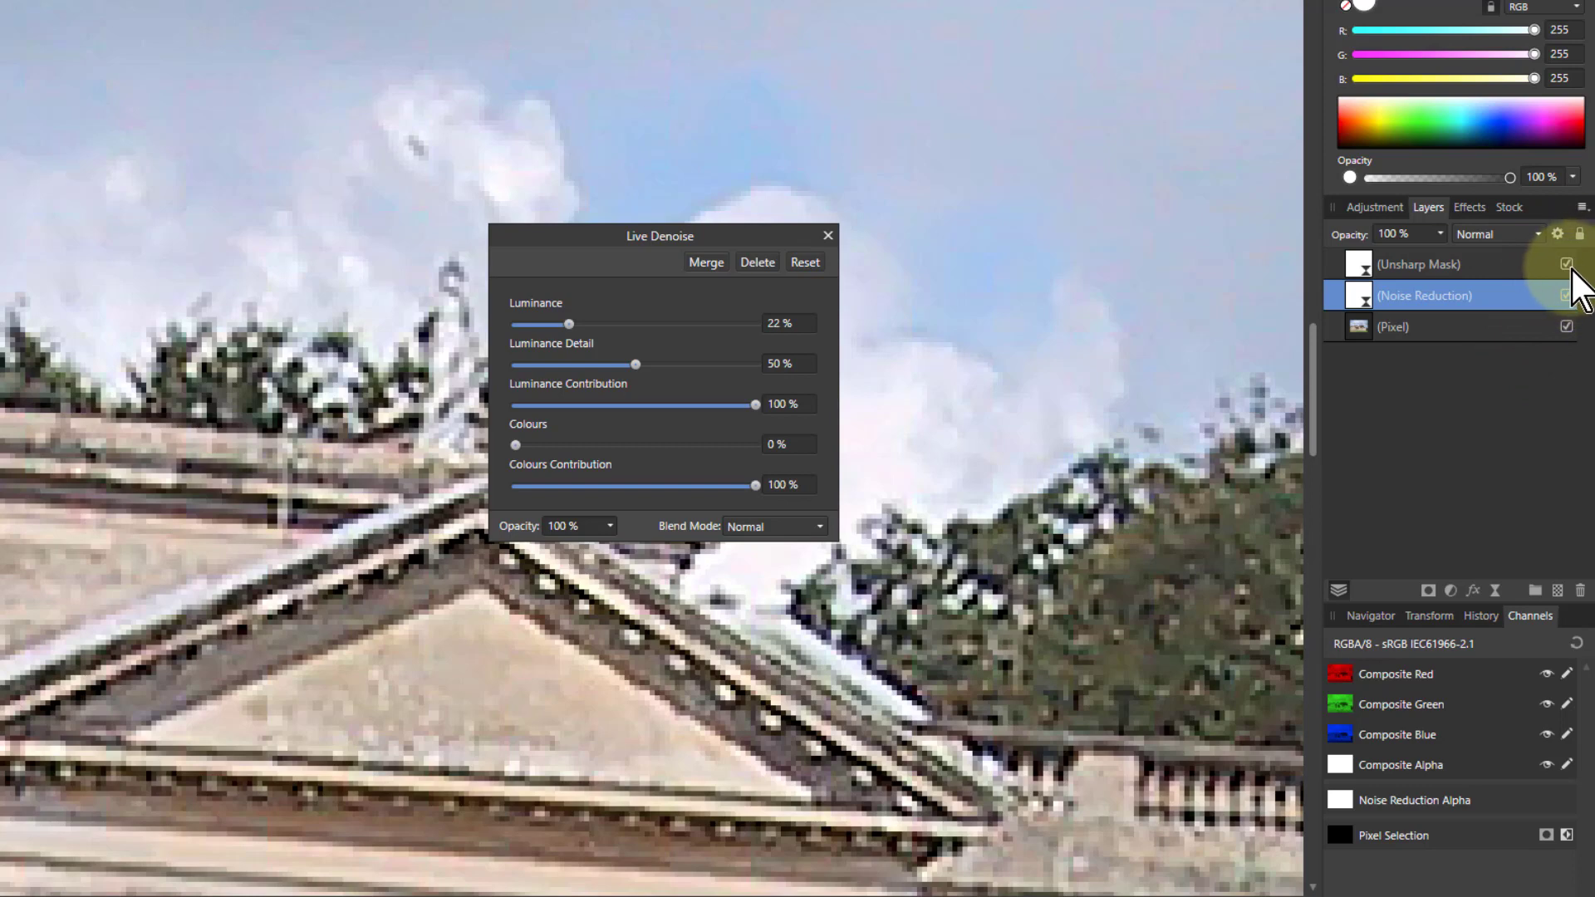
# Hide and re-show Unsharp Mask and Noise Reduction to compare, then close the Denoise settings
pyautogui.click(1568, 265)
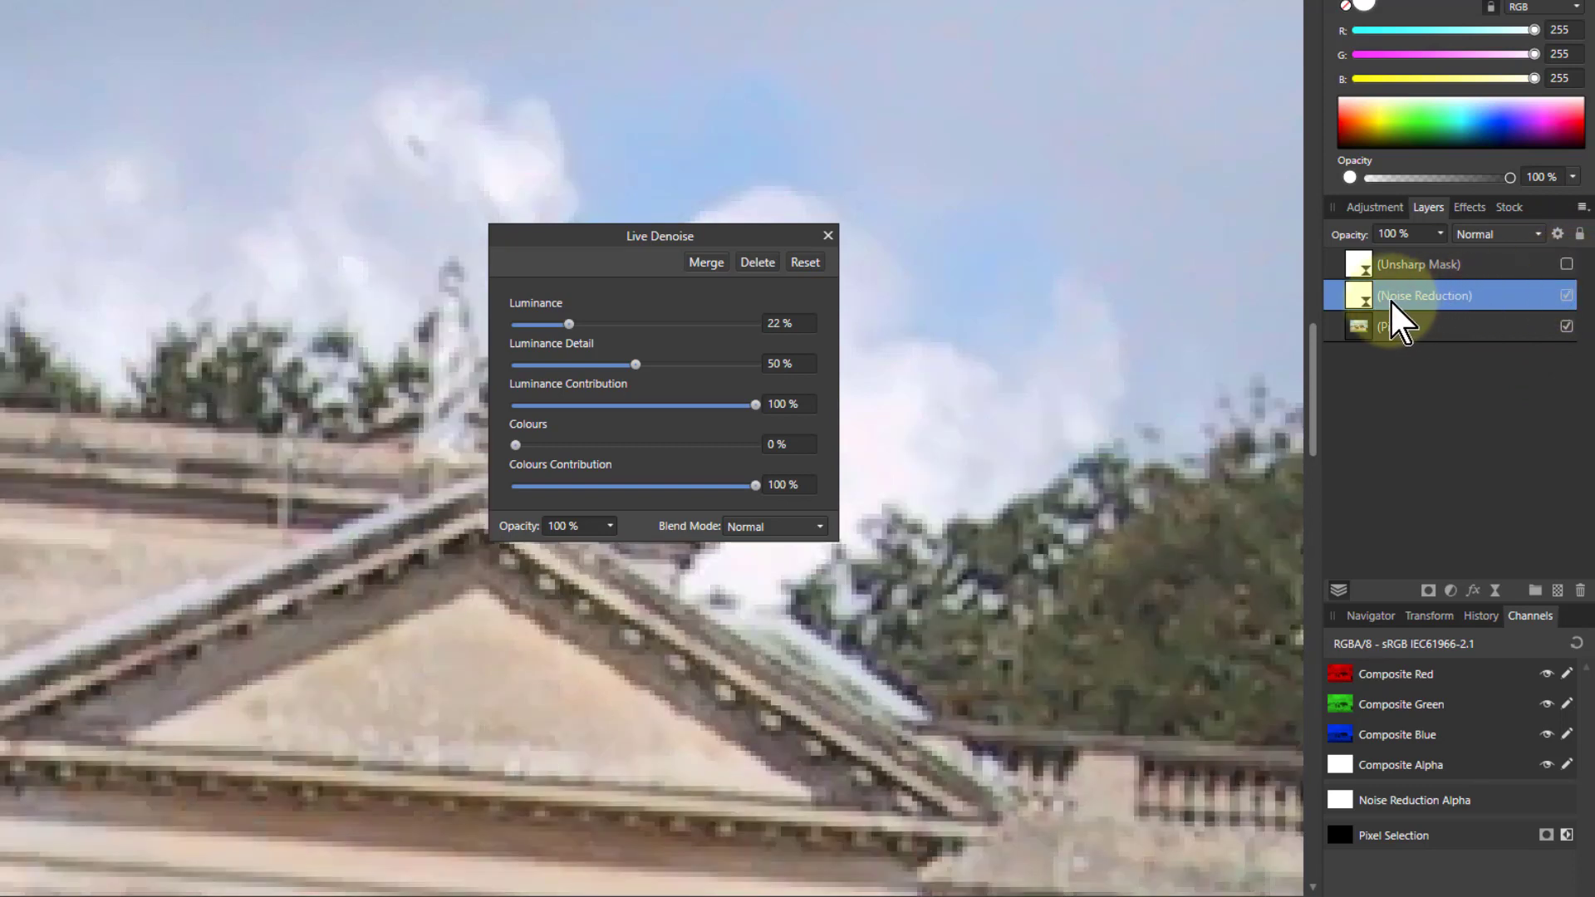
pyautogui.click(1567, 265)
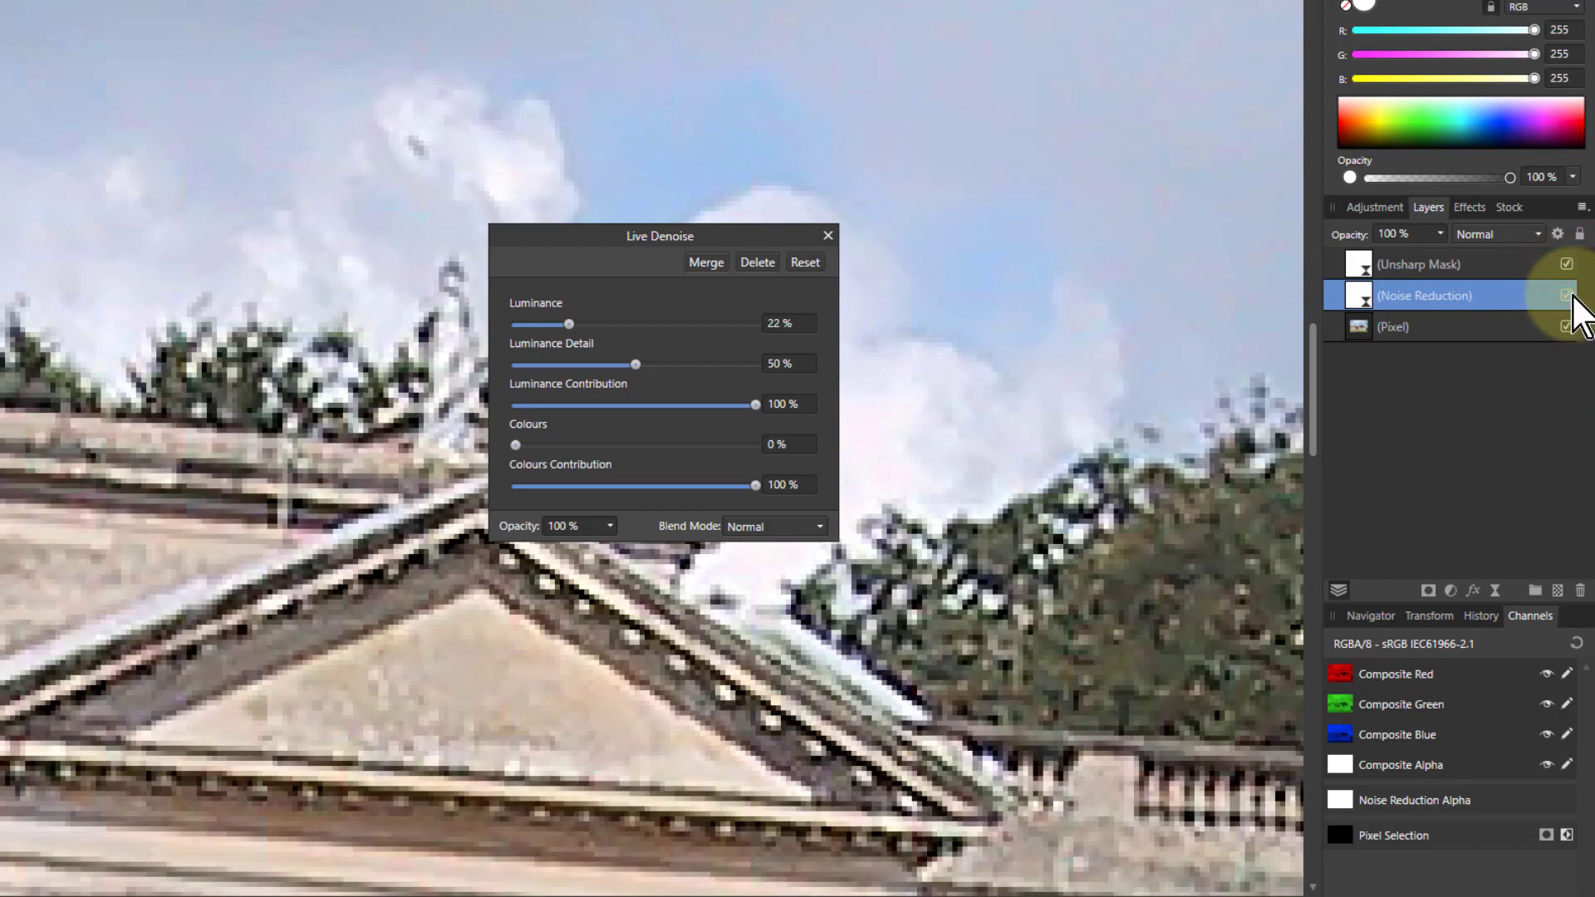
pyautogui.click(1567, 296)
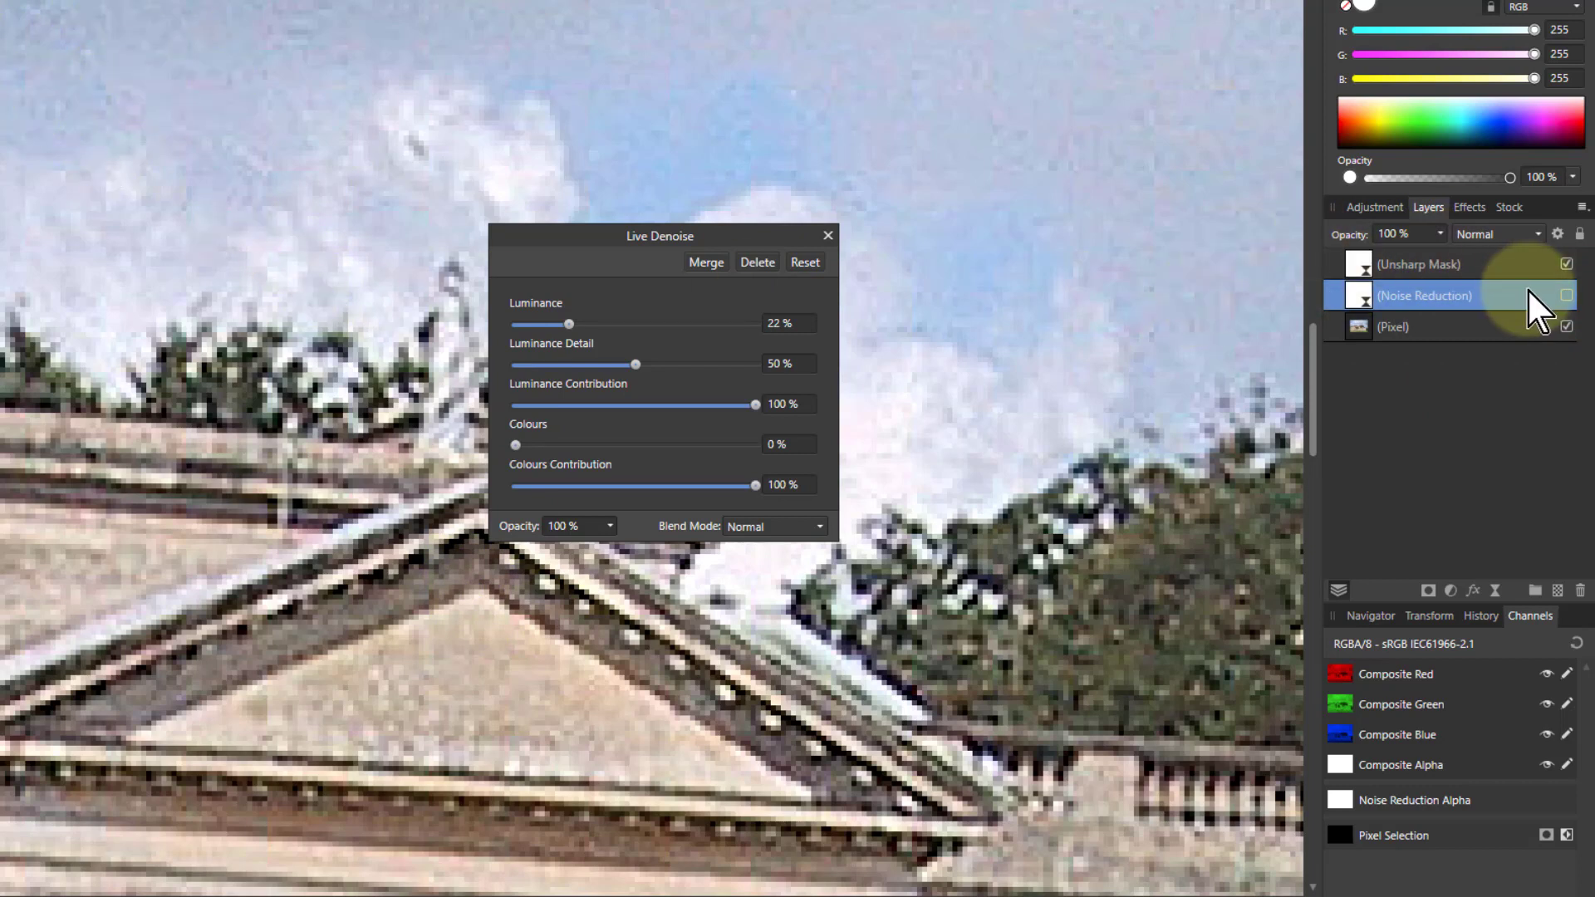
pyautogui.click(1567, 296)
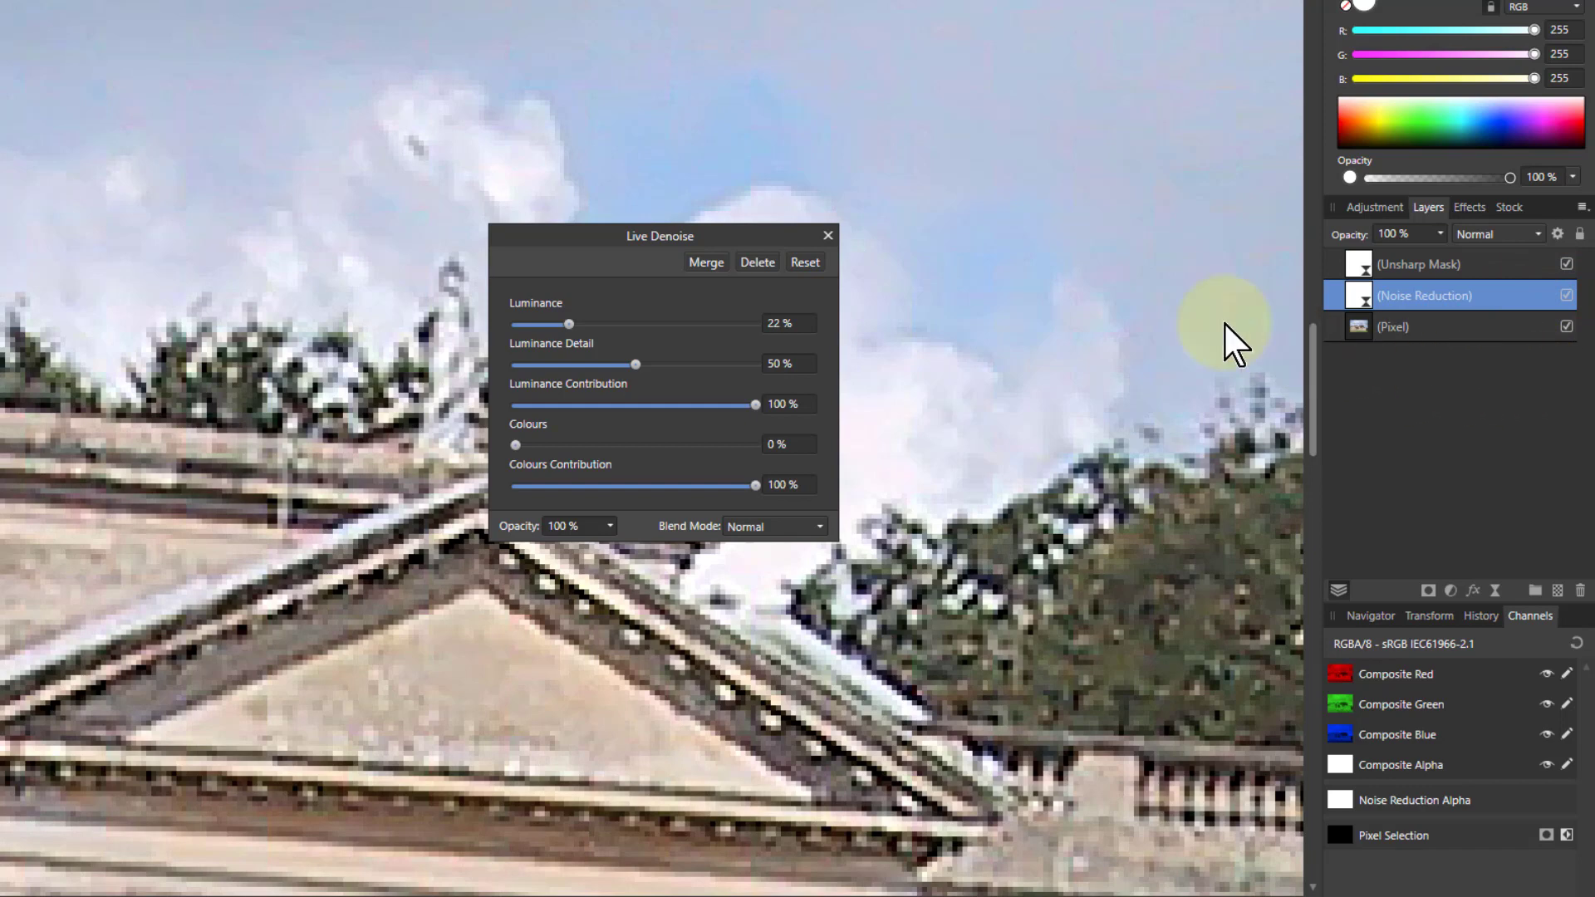
pyautogui.click(828, 236)
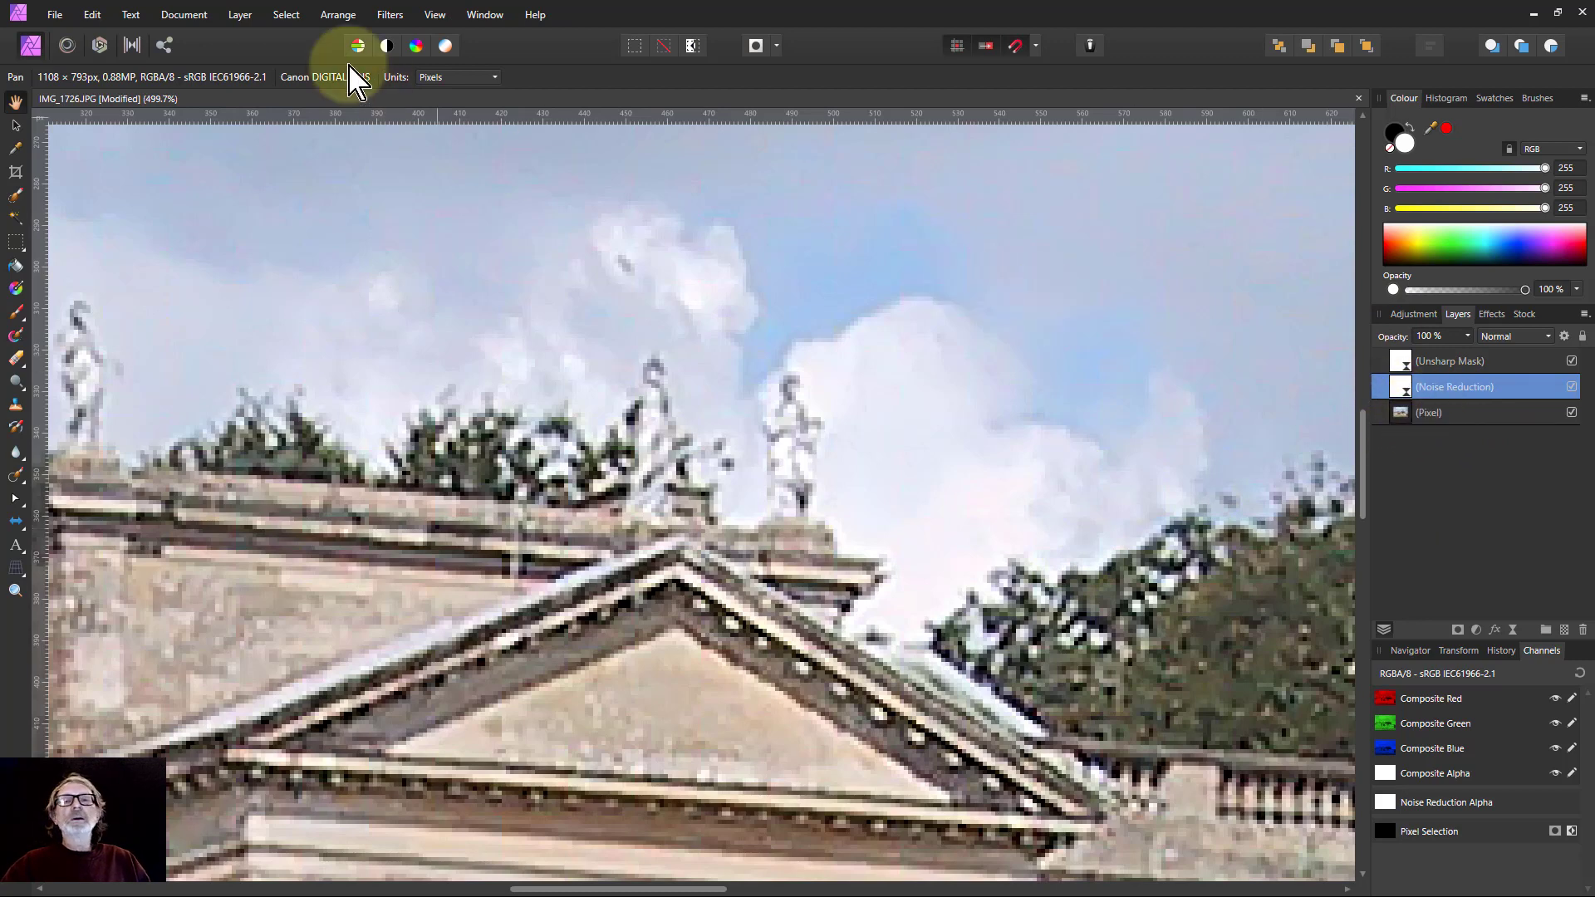
pyautogui.click(238, 15)
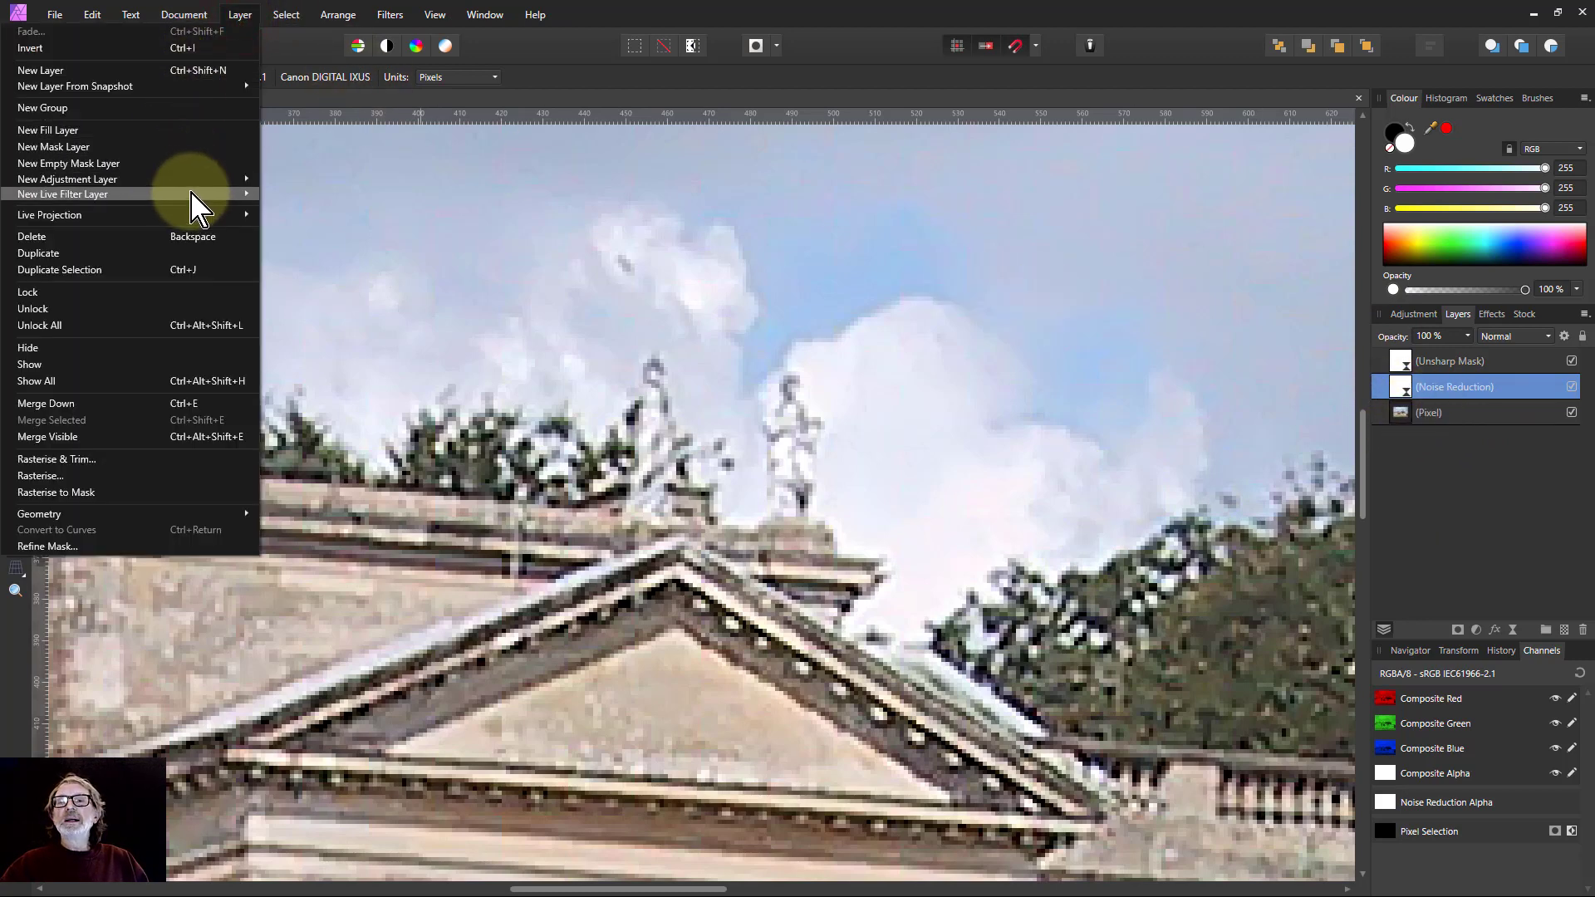
pyautogui.moveTo(196, 194)
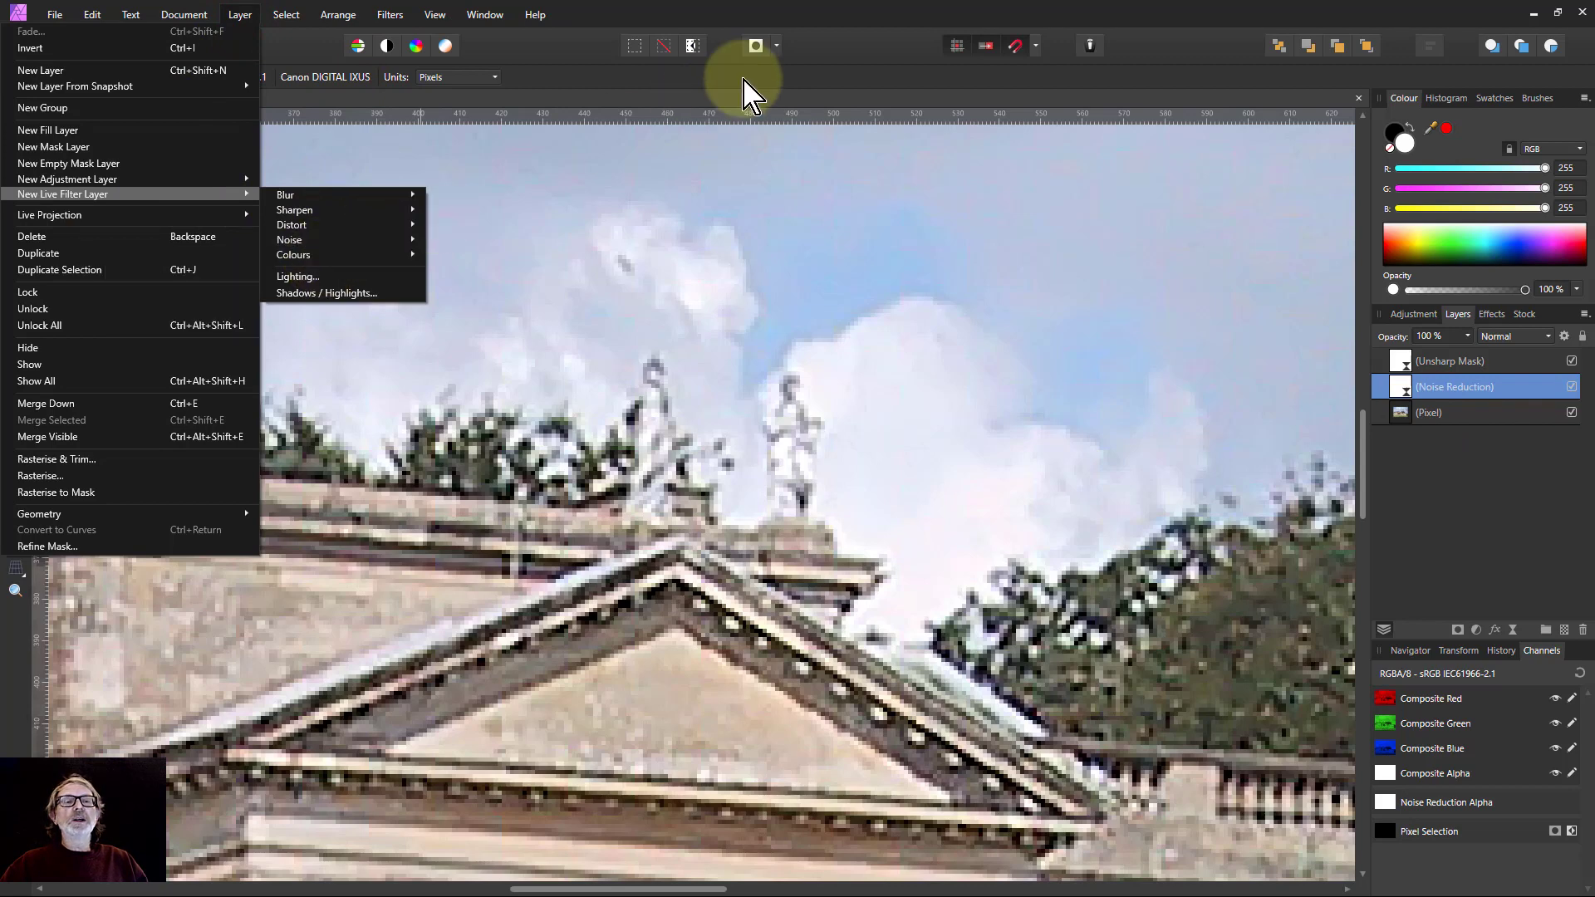
pyautogui.click(752, 70)
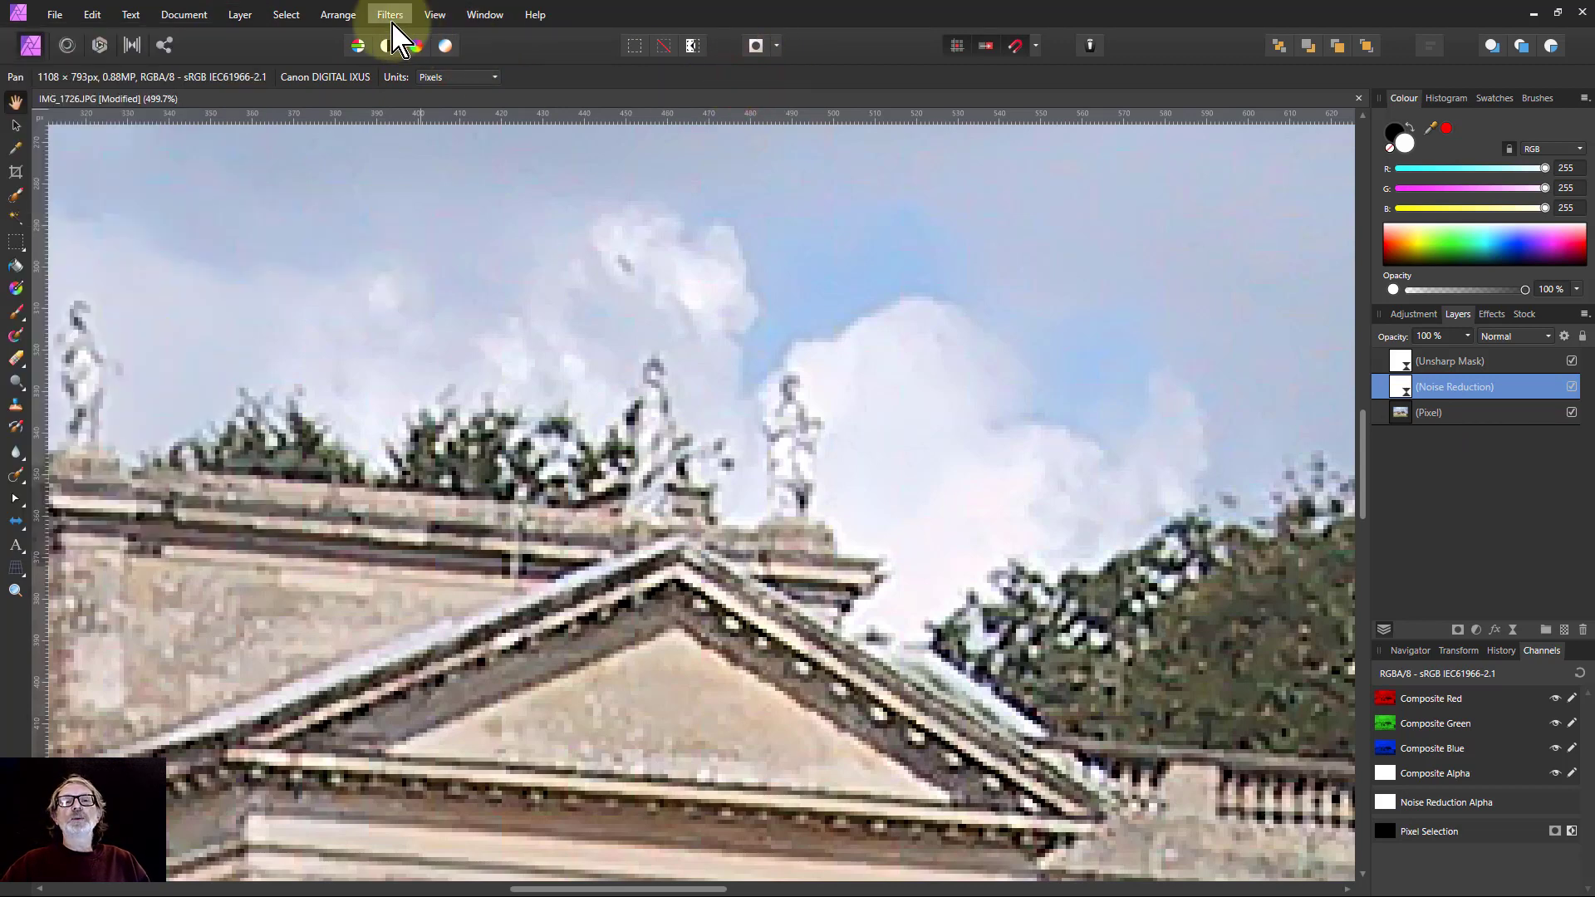